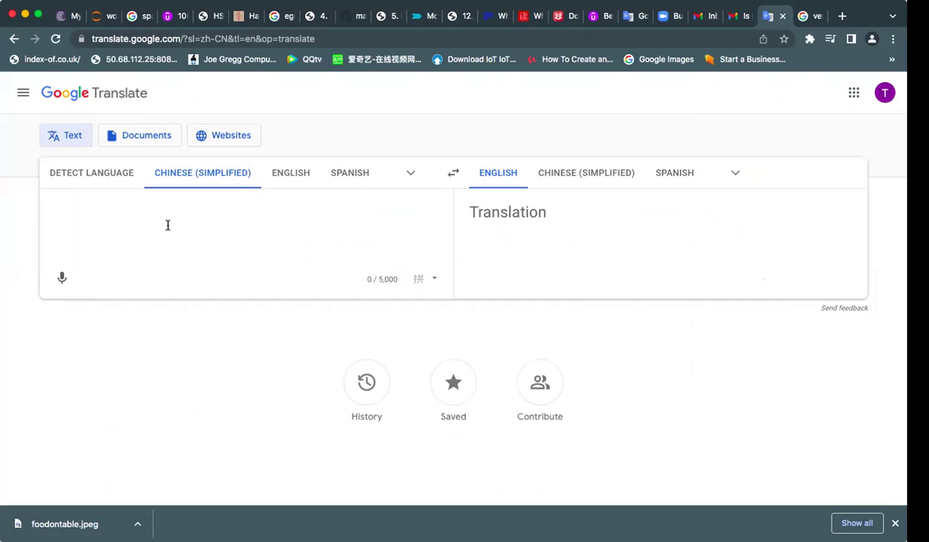
text(m)
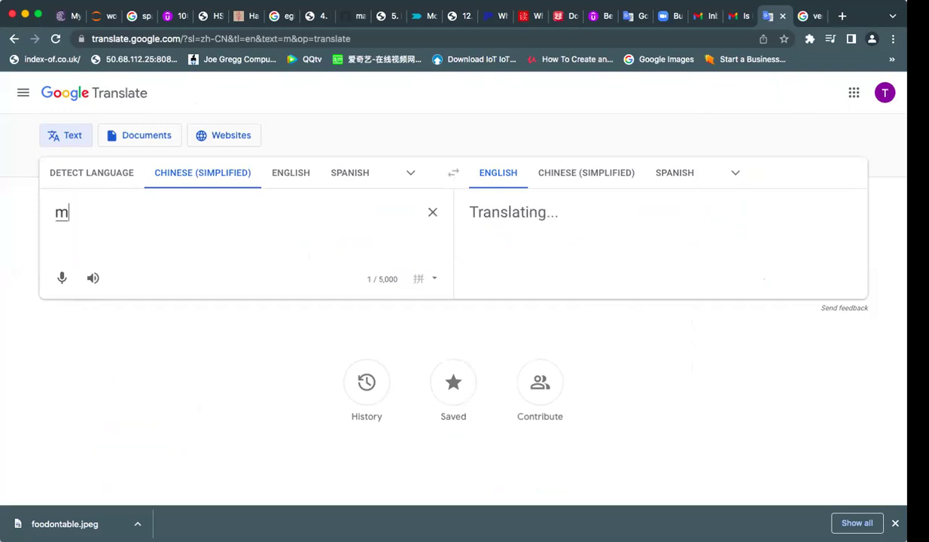
key(BackSpace)
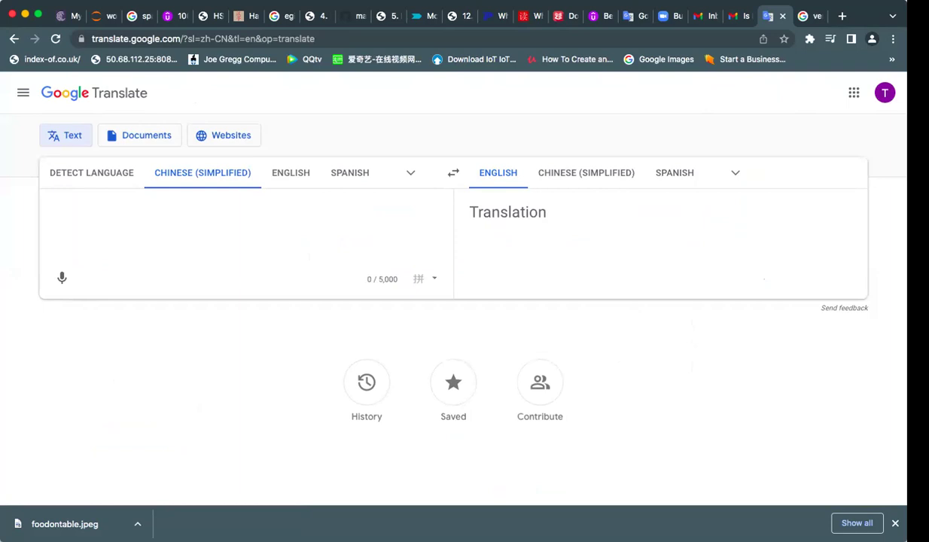
text(m)
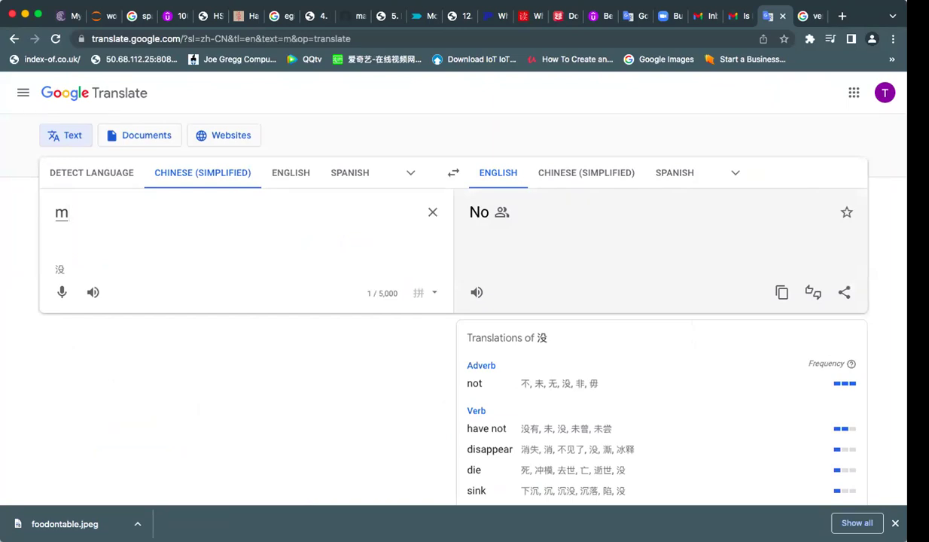
key(BackSpace)
Enter the pinyin "wo men de xue xiao" as the Chinese source text.
text(wo me)
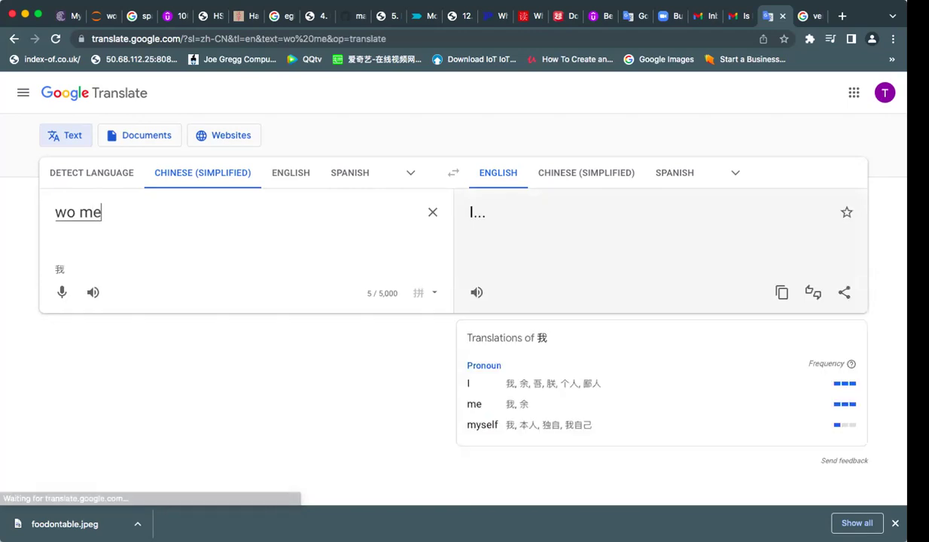
text(n)
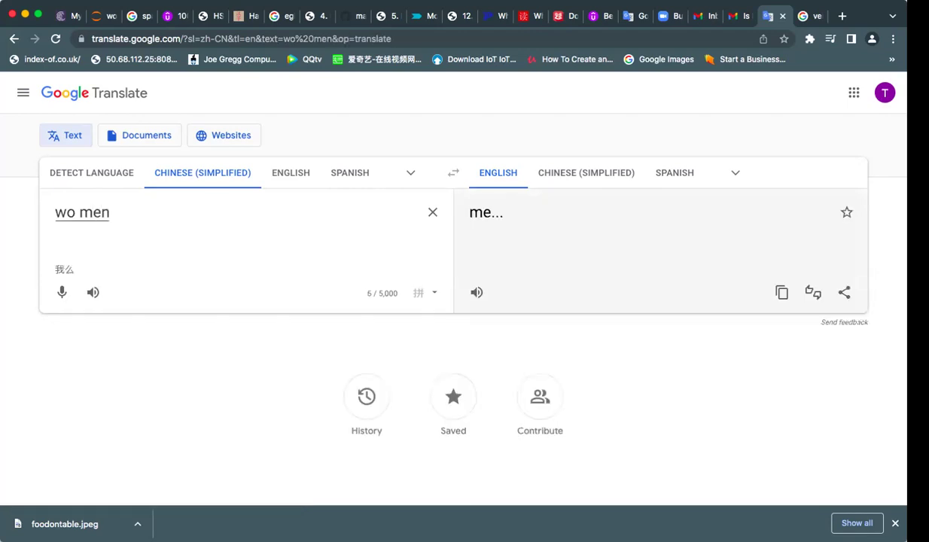
text( de)
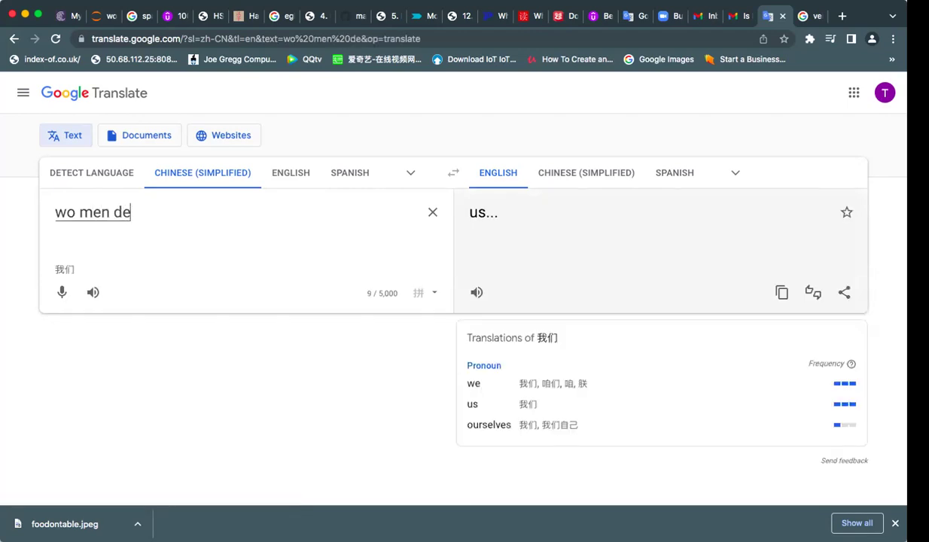
text( x)
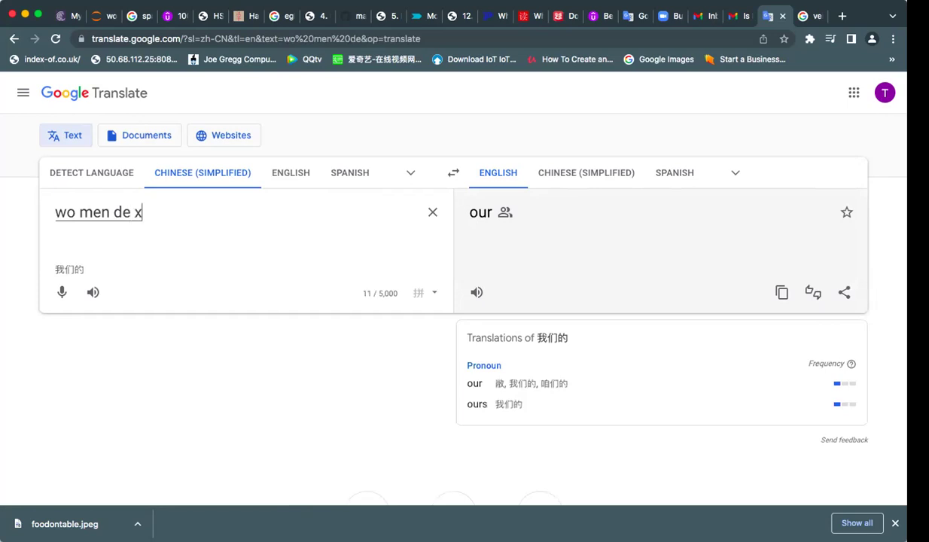
text(ue xi a p)
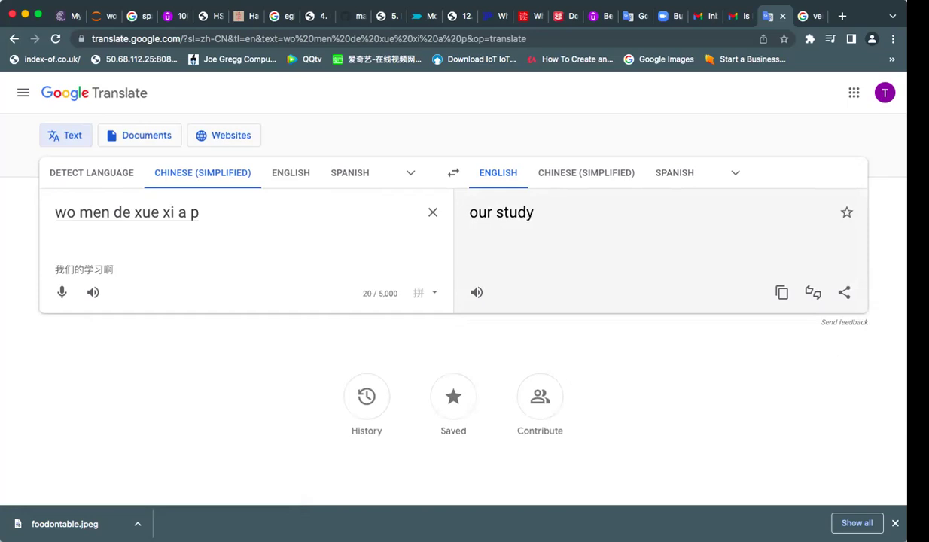
key(BackSpace)
key(BackSpace)
key(BackSpace)
key(BackSpace)
text(ao)
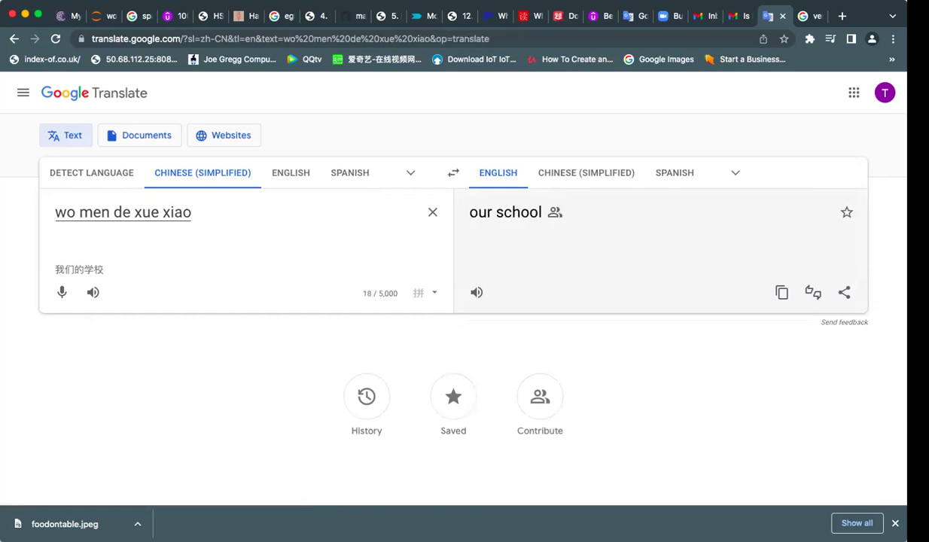
Extend the pinyin with "zai zuo bian zai wo men de jia", convert it all to 我们的学校在左边在我们的家, and set the target language to Spanish.
text( zai)
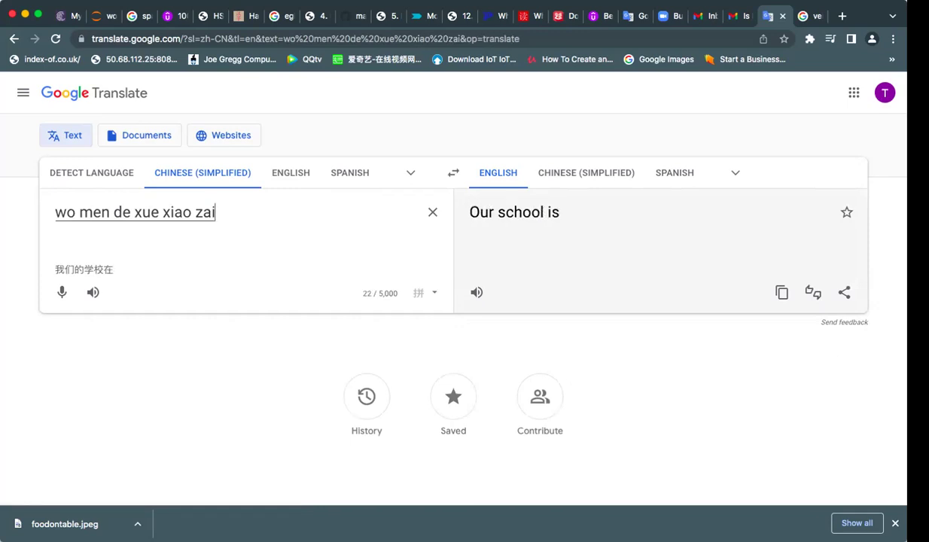
text( z)
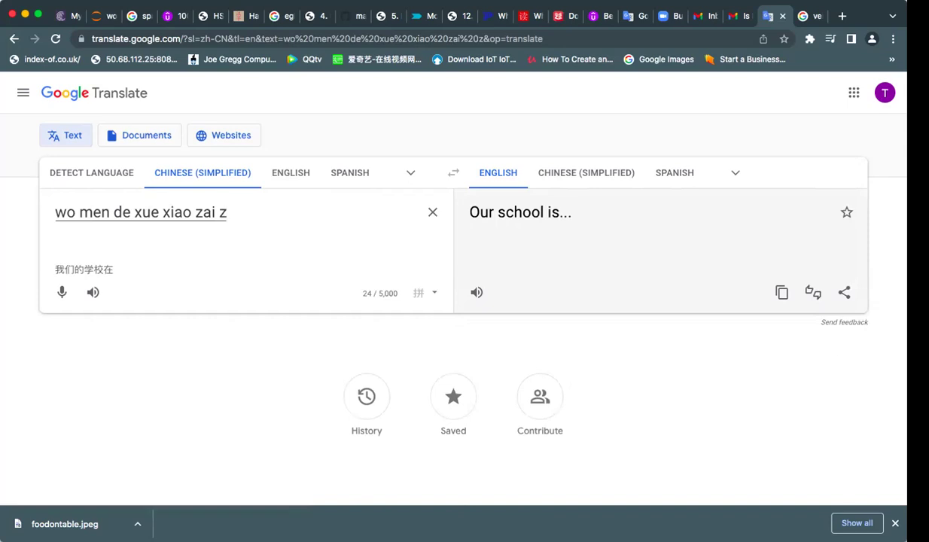
text(uo bian)
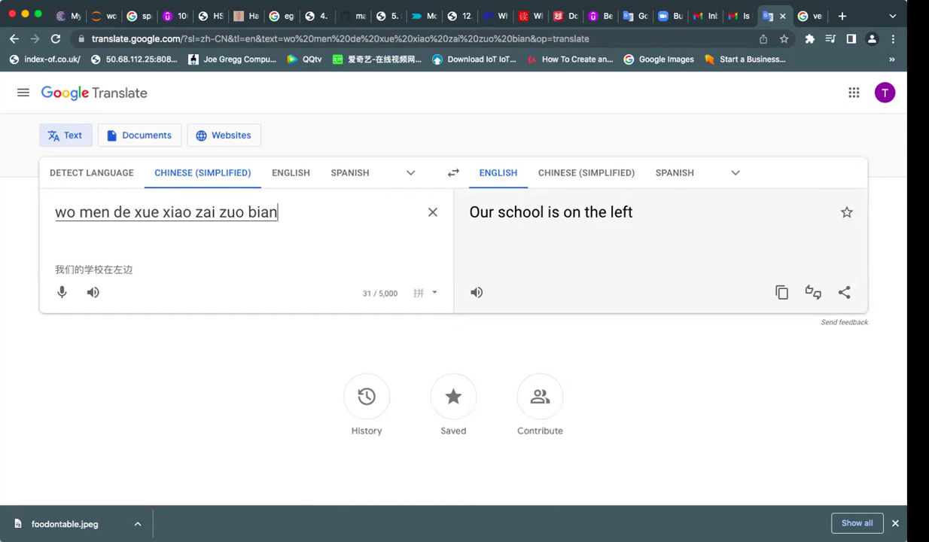
text(zai)
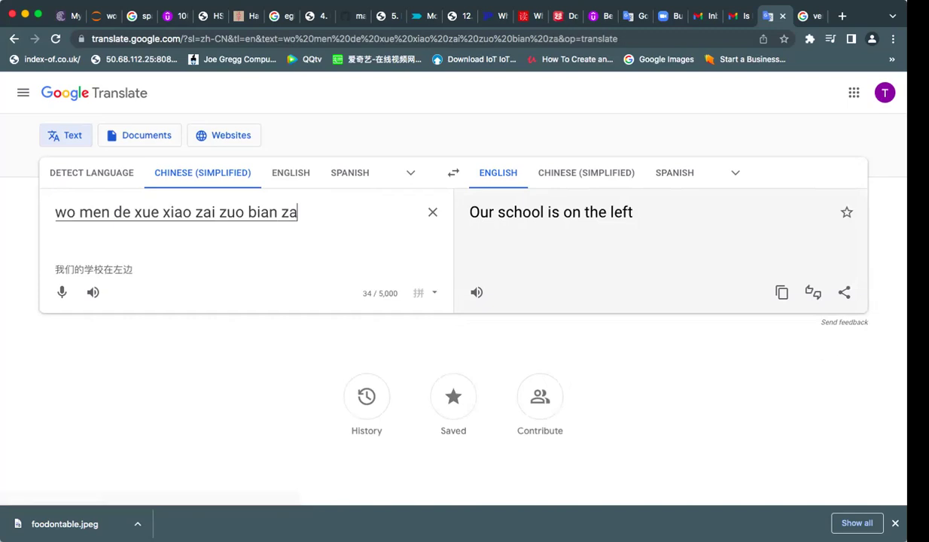
text( wo m)
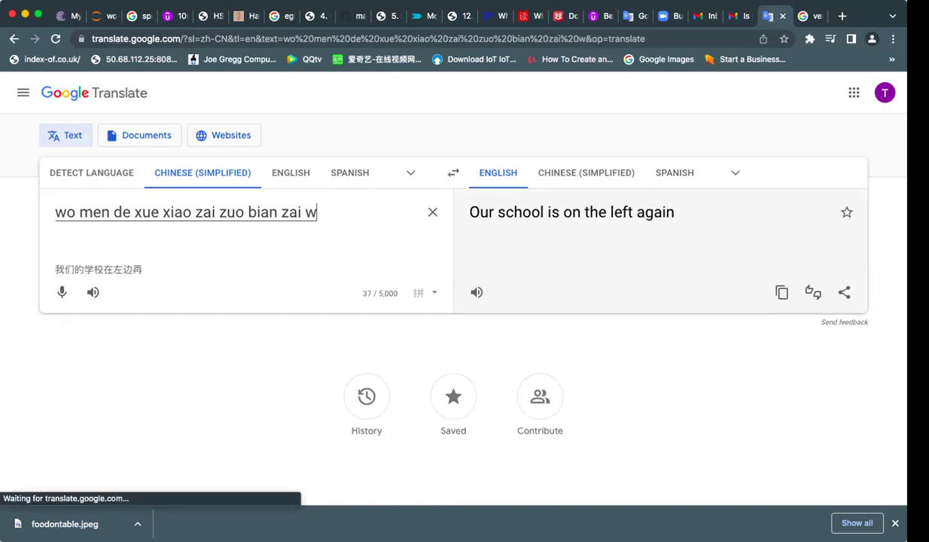
text(en)
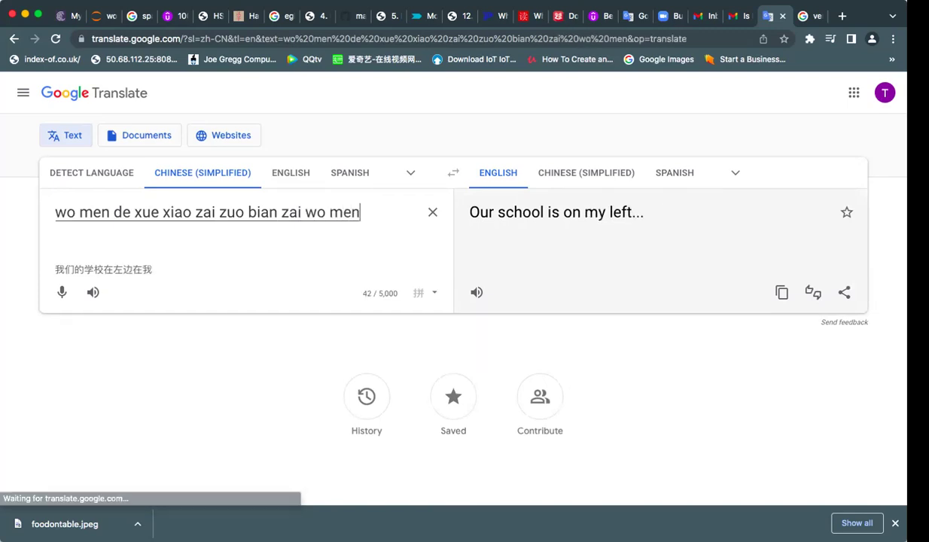
text( de jia)
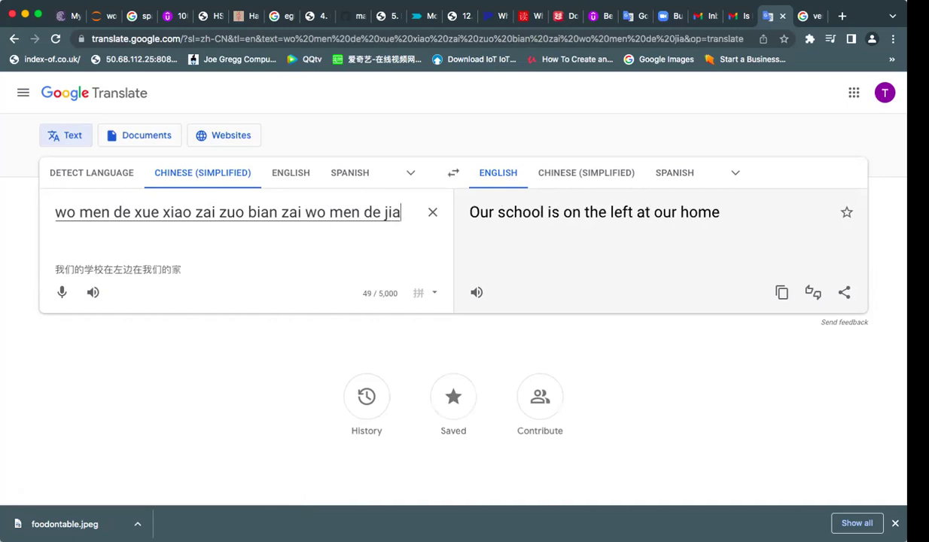
key(space)
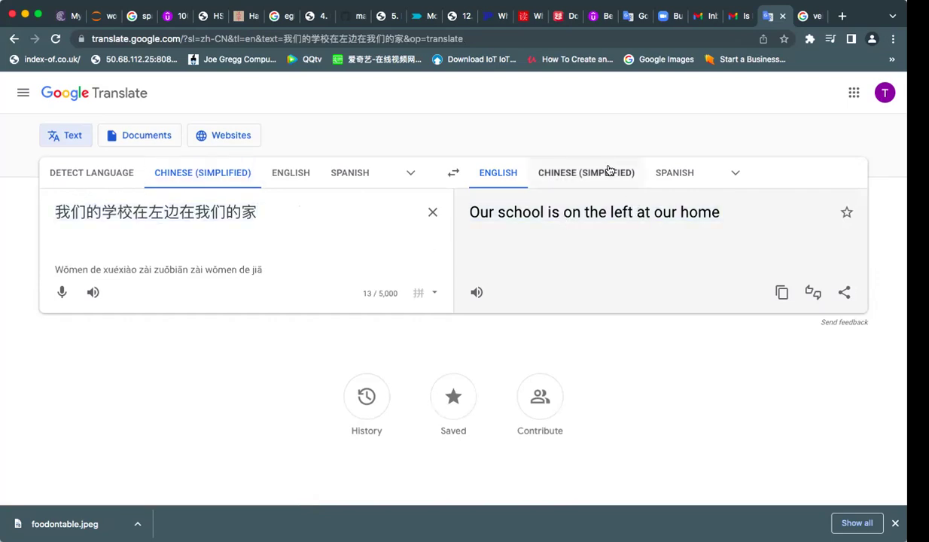
click(674, 174)
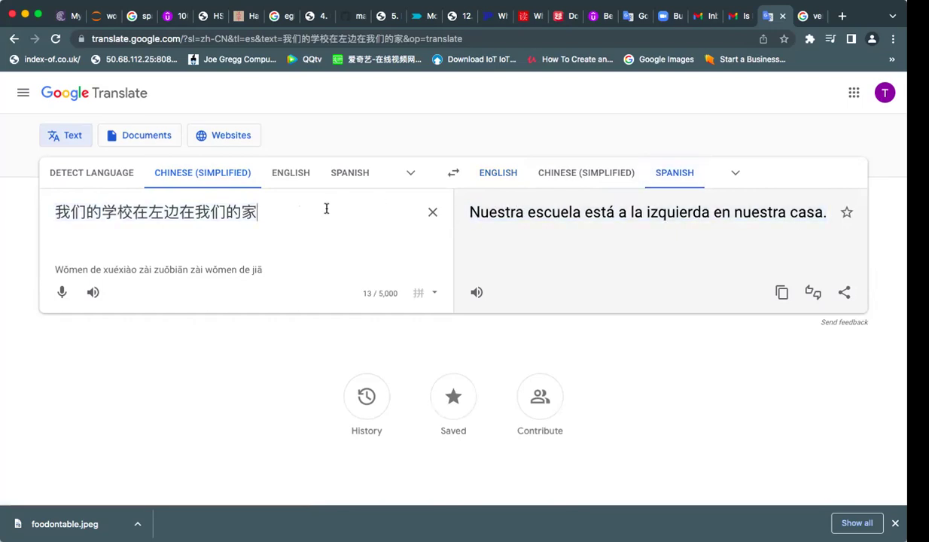
Add a second line to the source text reading 我们学校在.
key(Return)
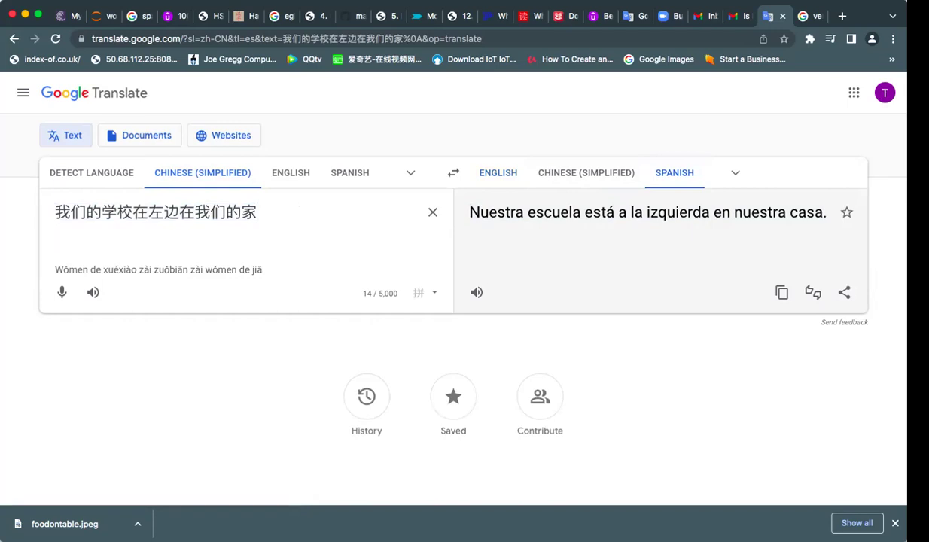
text(w)
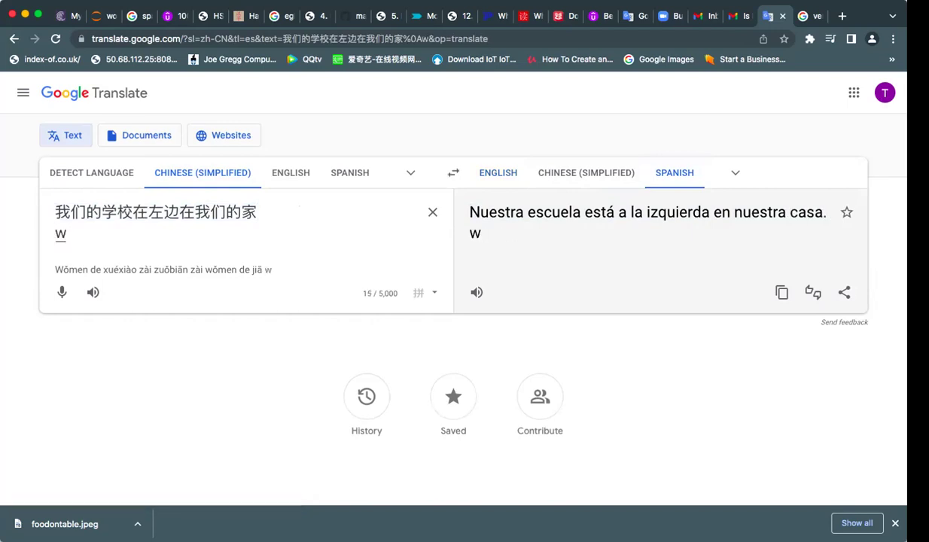
text(o me d)
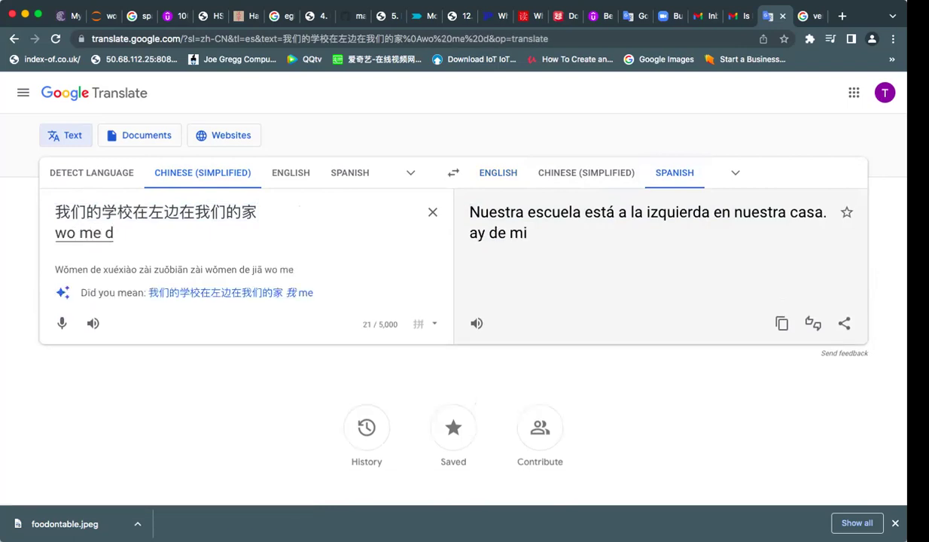
key(BackSpace)
key(BackSpace)
text(n)
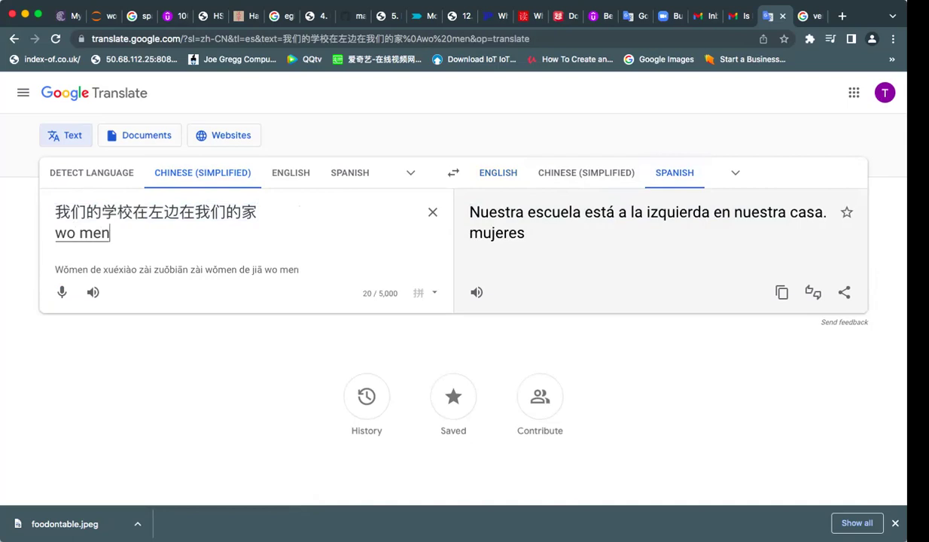
text( xu)
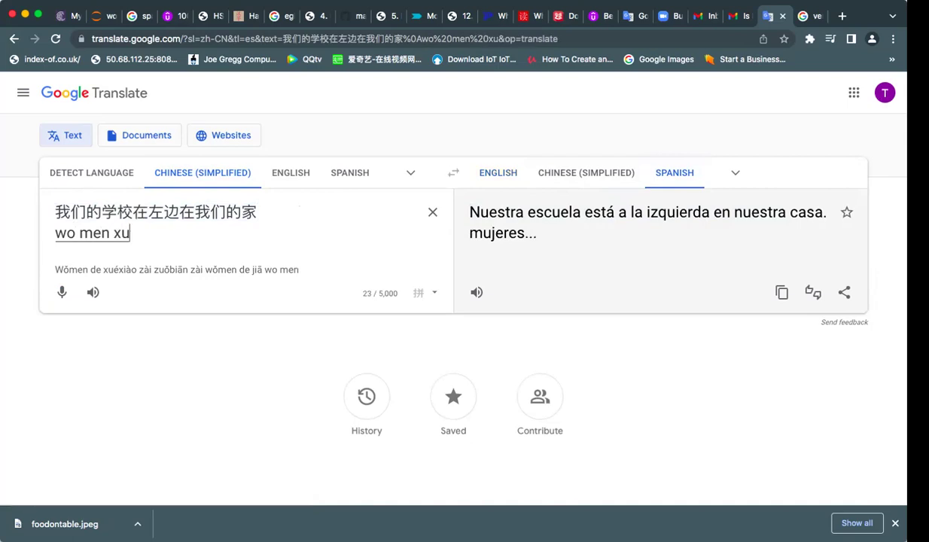
text(e xiao)
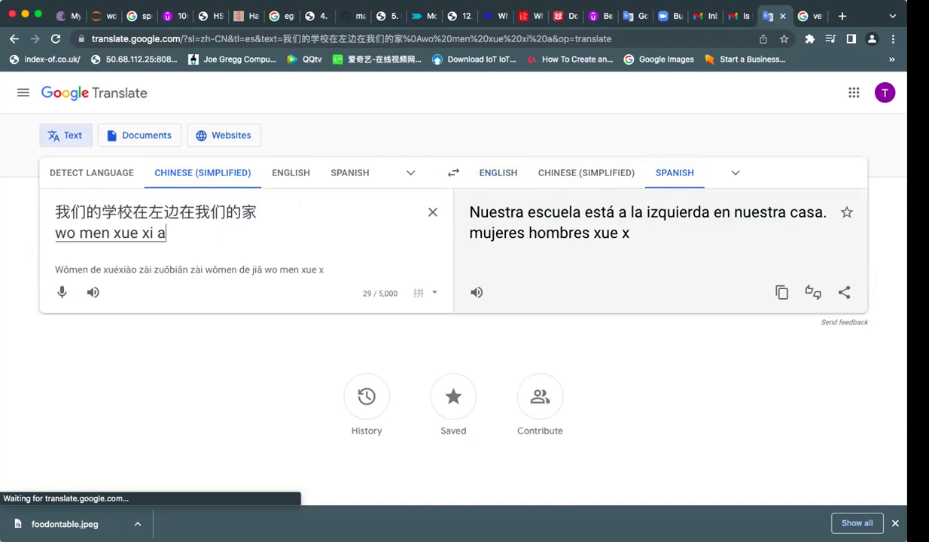
key(space)
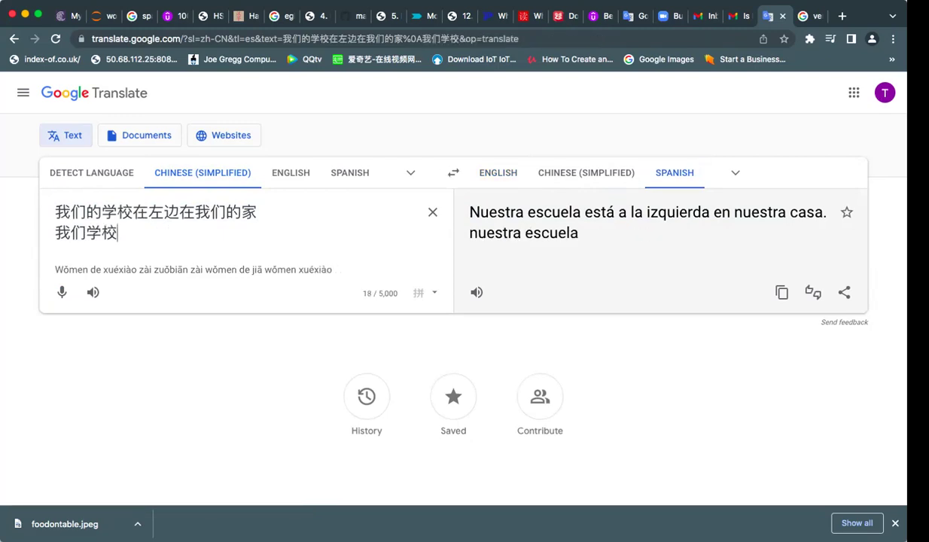
text(zai)
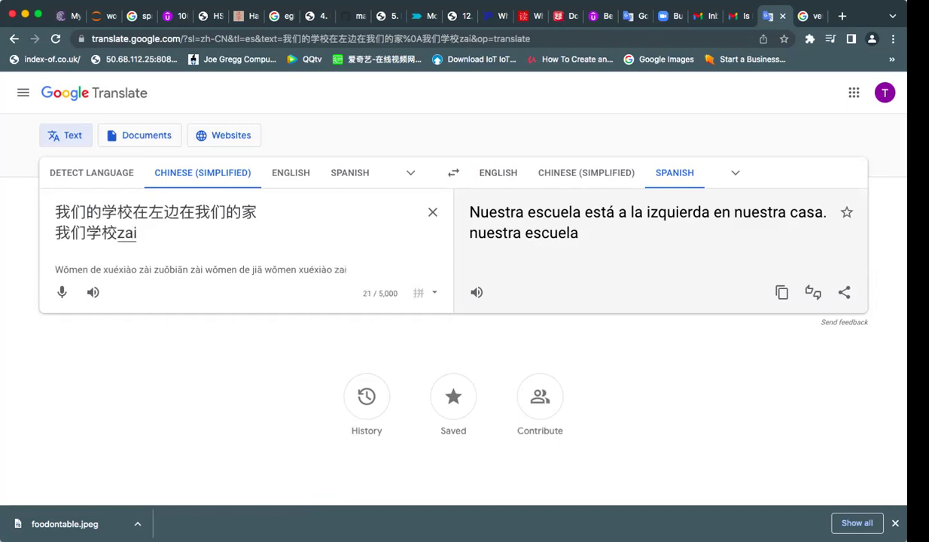
key(space)
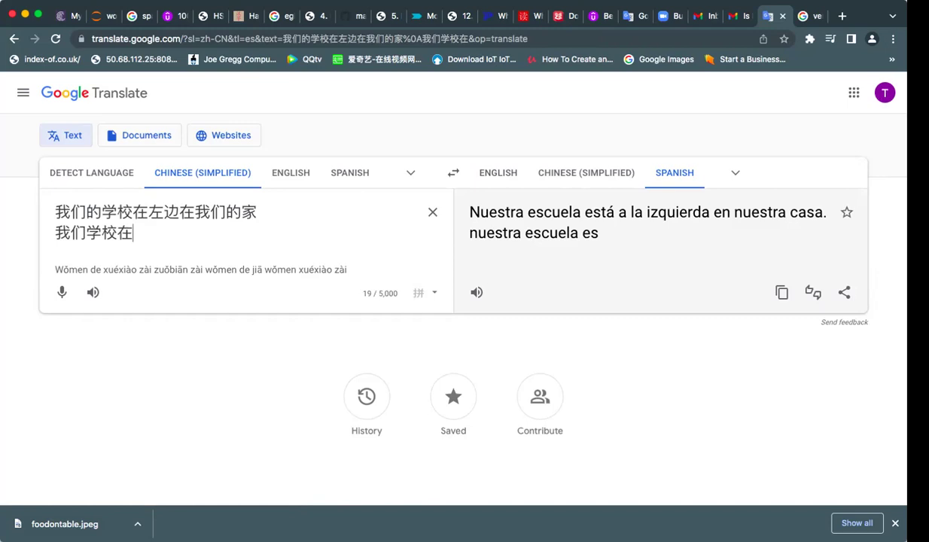
Delete 我们 from the start of the second line of source text.
click(84, 233)
key(BackSpace)
key(BackSpace)
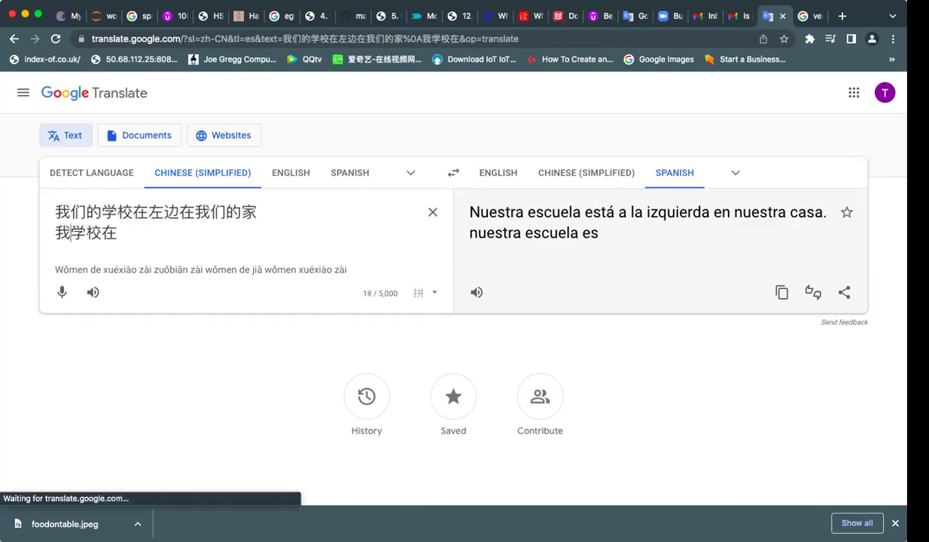
Append the pinyin "wo men de jia zou bian" to the end of the second line of source text.
key(Right)
key(Right)
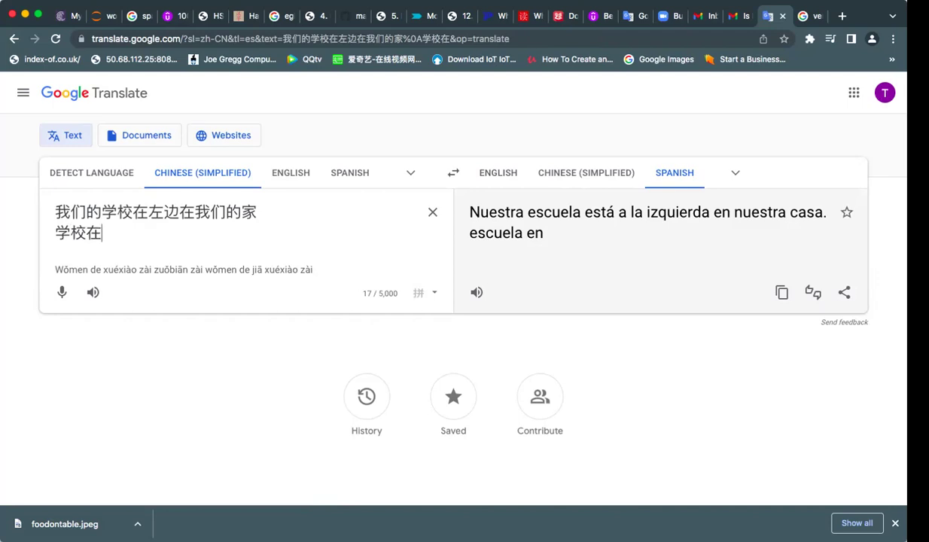
text(wo me)
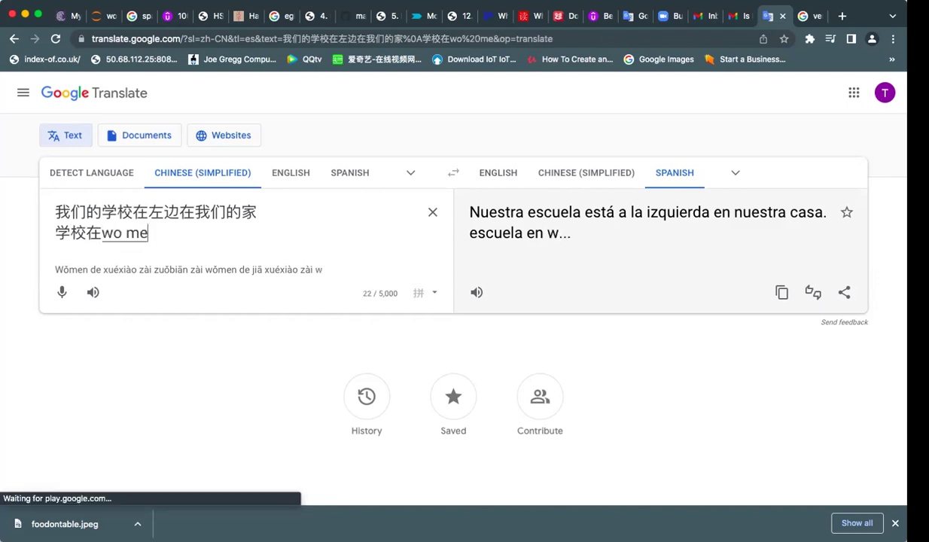
text(n de)
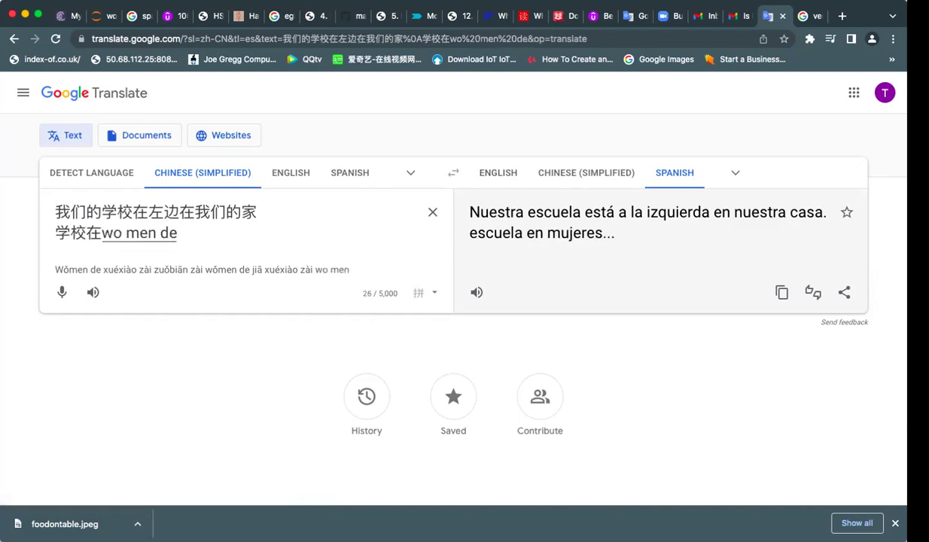
text( jia)
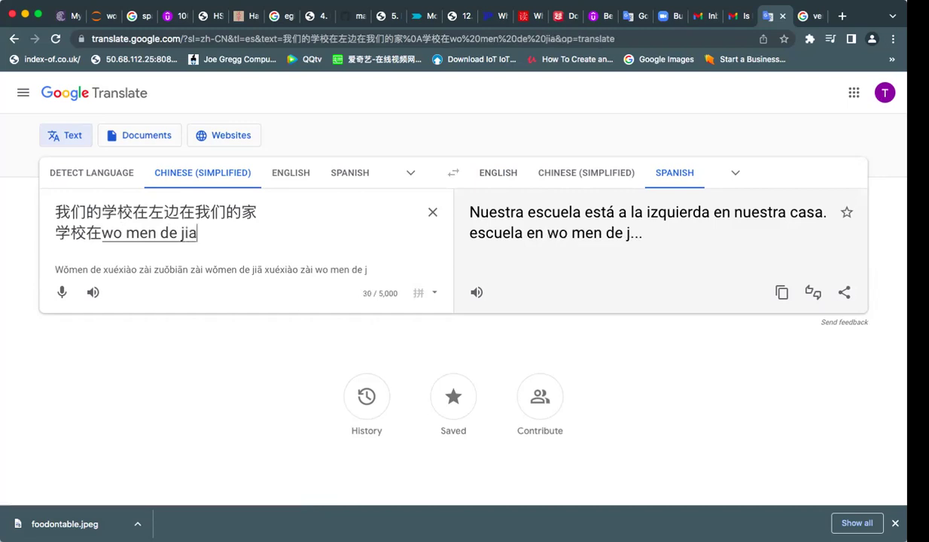
text( zou ba)
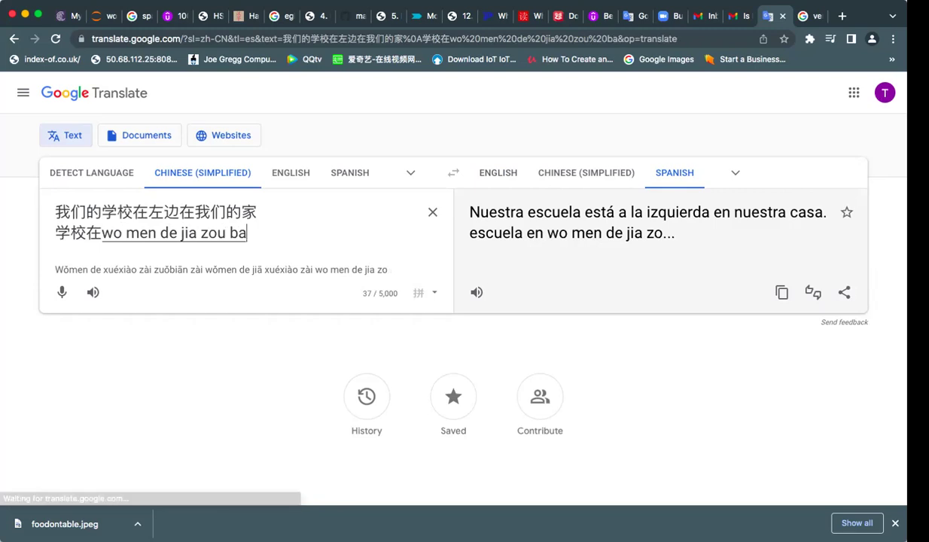
key(BackSpace)
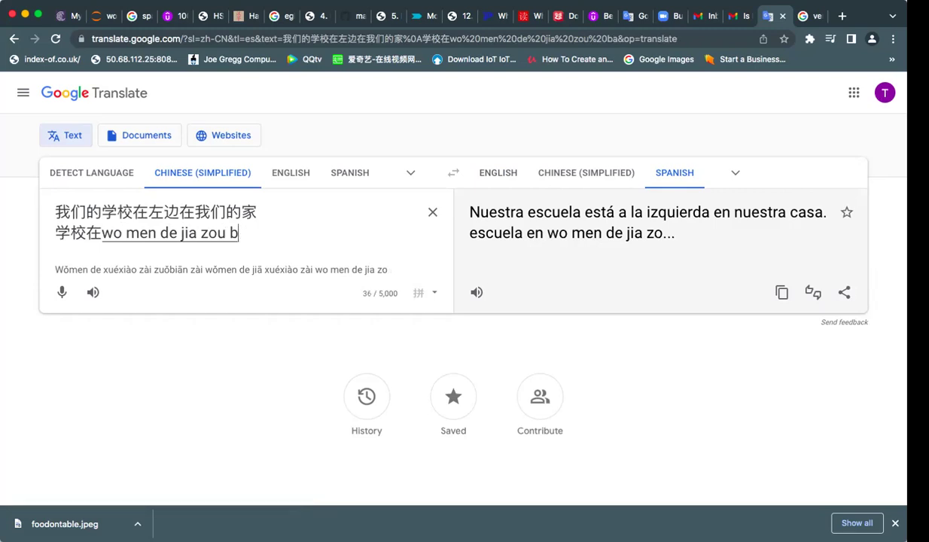
text(i)
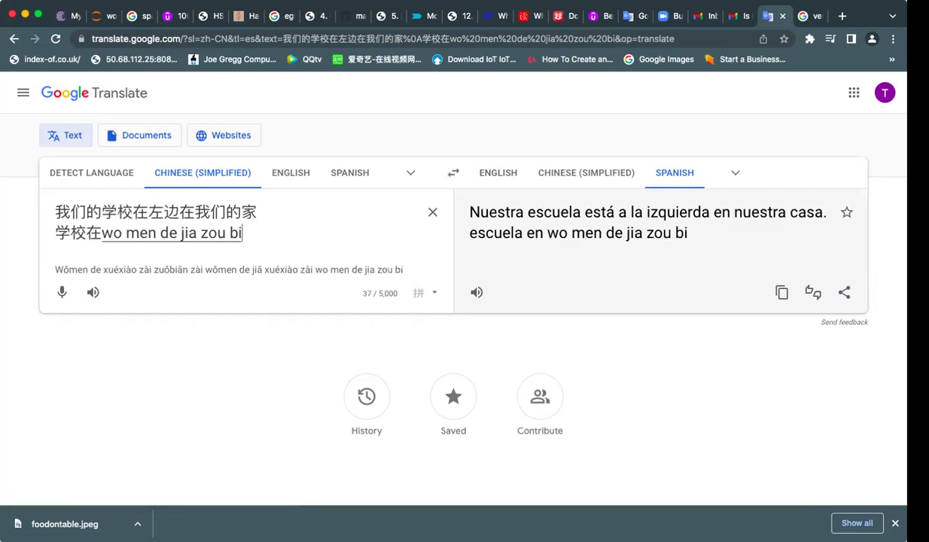
text(an)
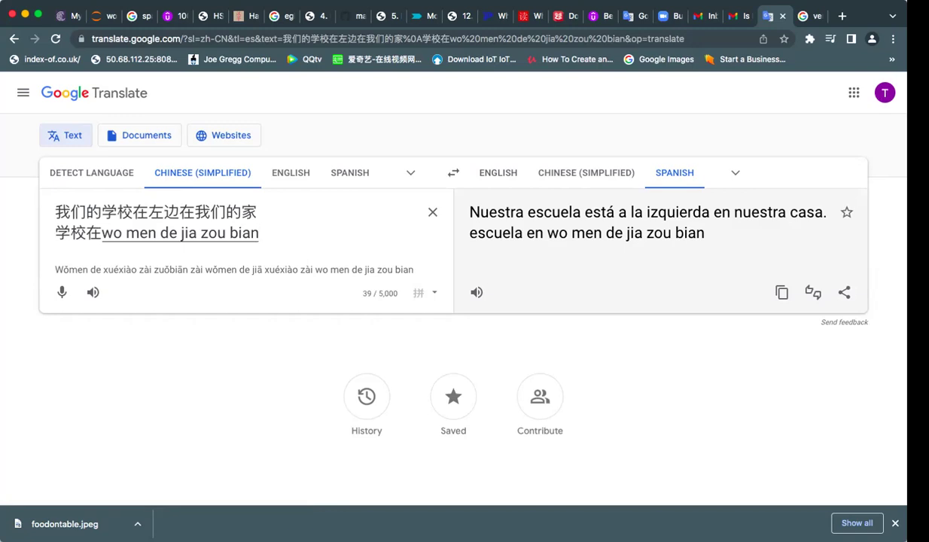
Correct the pinyin ending to "zuo bian" and convert it so the second line reads 学校在我们的家左边.
key(BackSpace)
key(BackSpace)
key(BackSpace)
key(BackSpace)
key(BackSpace)
key(BackSpace)
key(BackSpace)
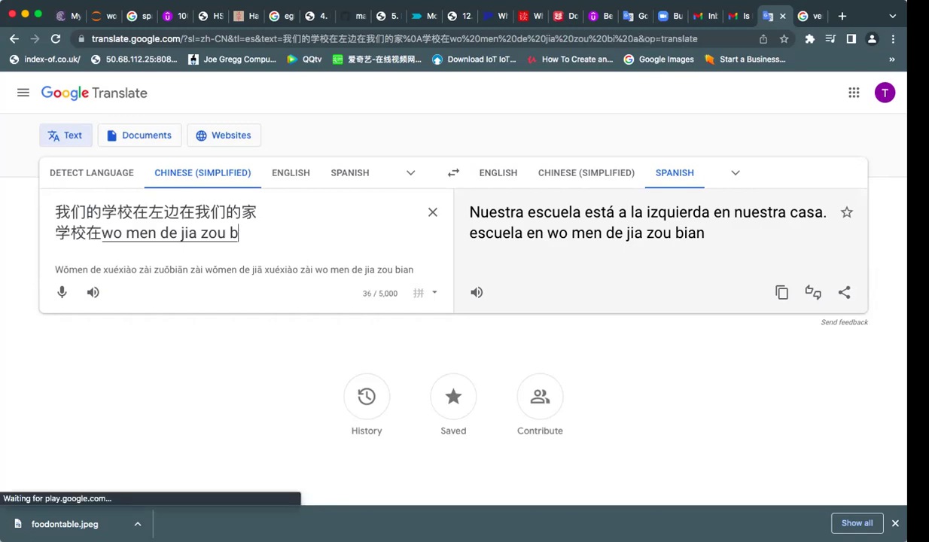
text(uo)
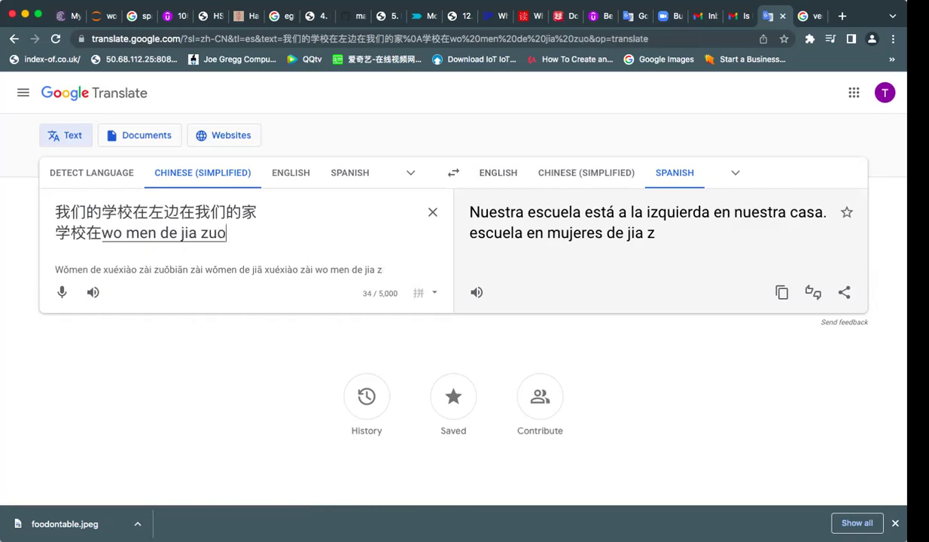
text( bi an)
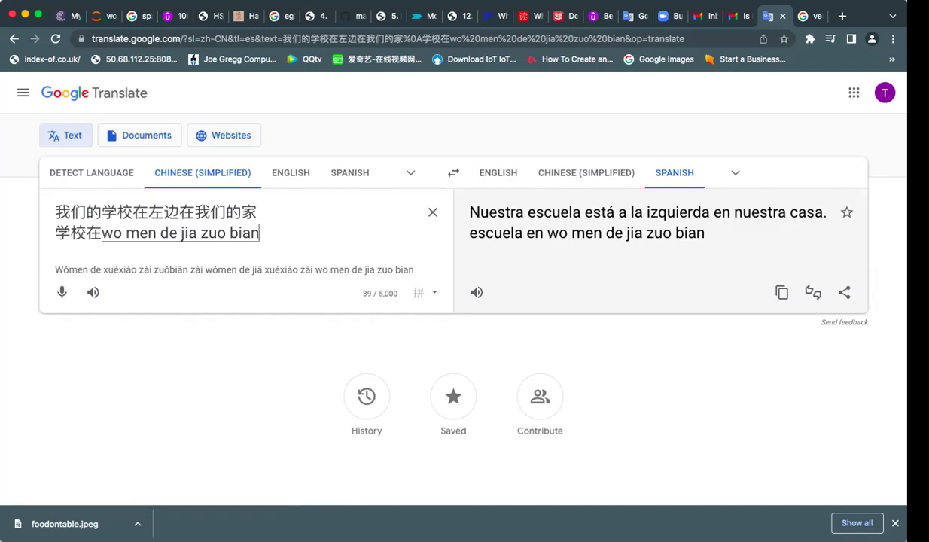
key(space)
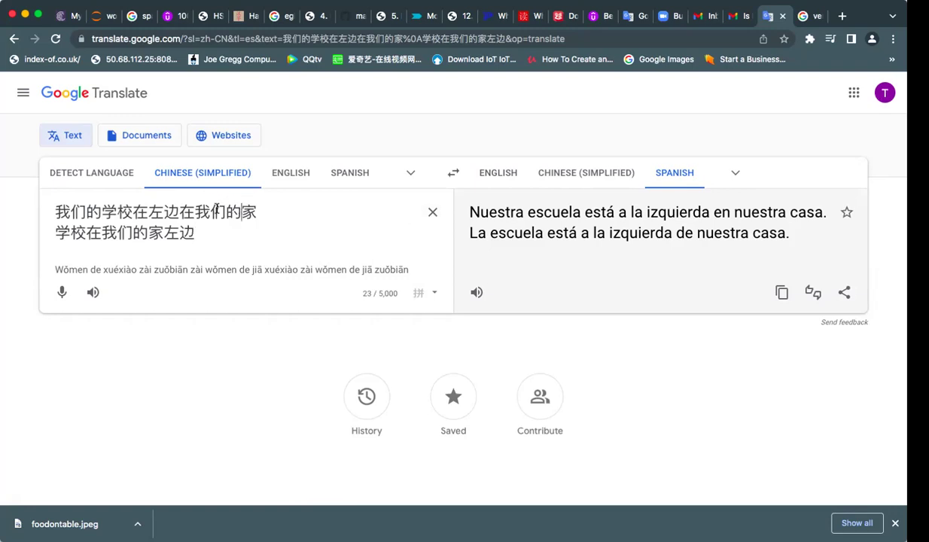
Compare where 我们的 and 在 occur in the two Chinese sentences by highlighting them in turn.
drag(240, 212, 194, 212)
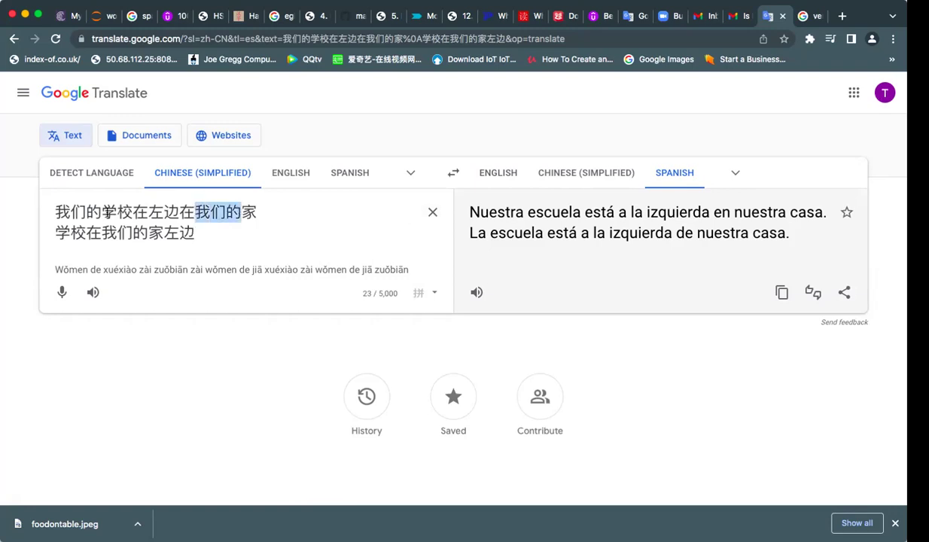
click(99, 212)
drag(100, 212, 56, 212)
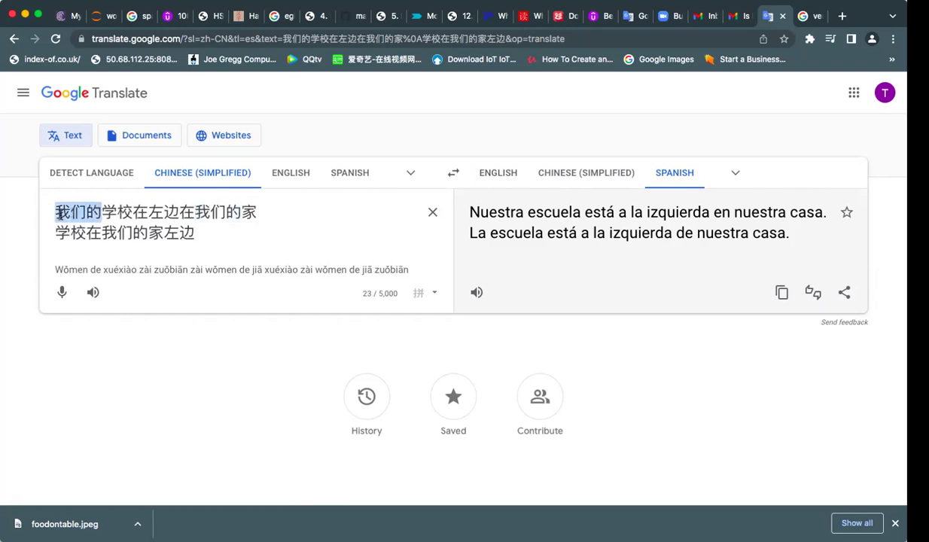
double_click(140, 211)
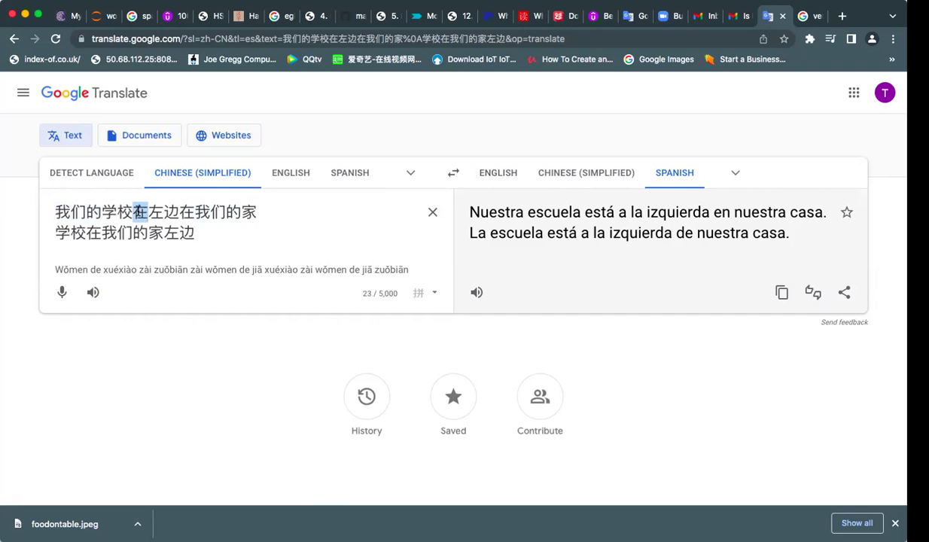
click(194, 212)
drag(195, 211, 179, 212)
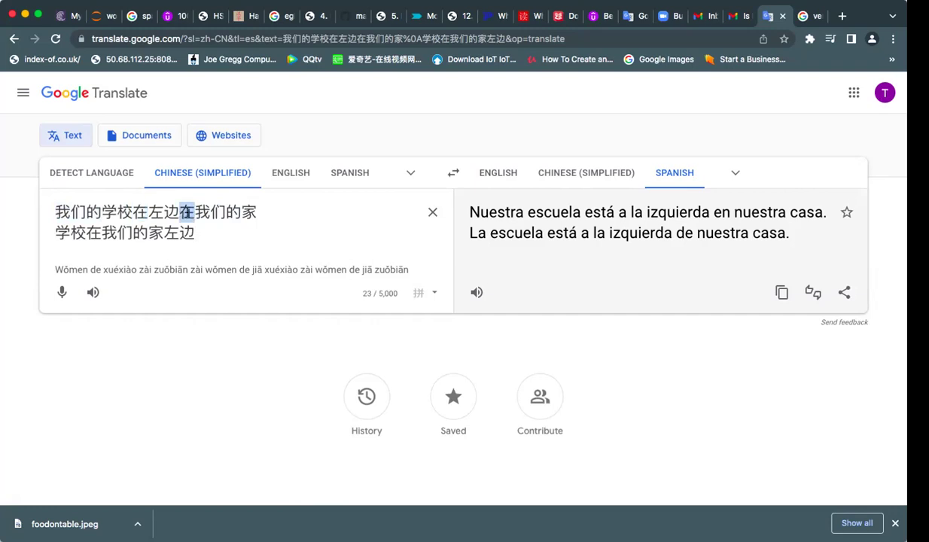
click(193, 211)
double_click(88, 230)
drag(148, 232, 80, 233)
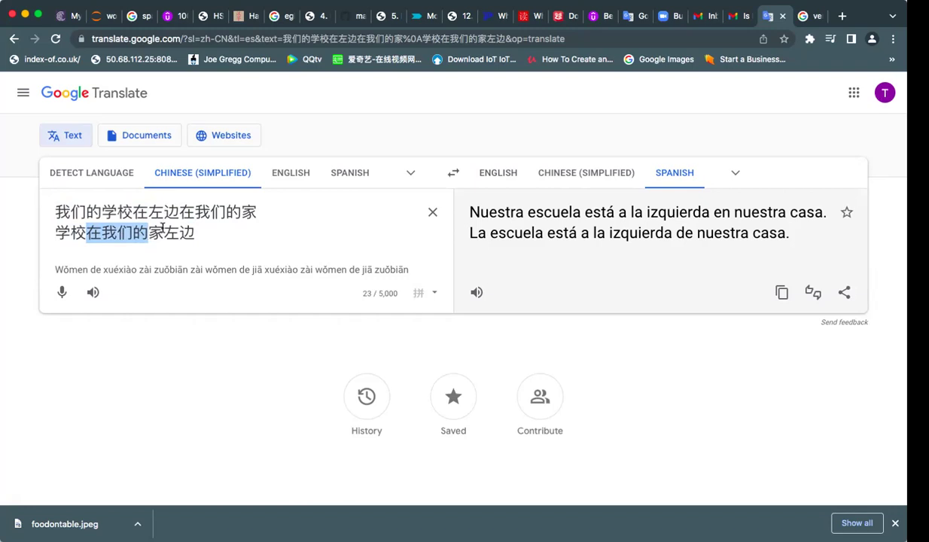
Add a third line to the source text reading 地方1在.
click(202, 222)
key(Return)
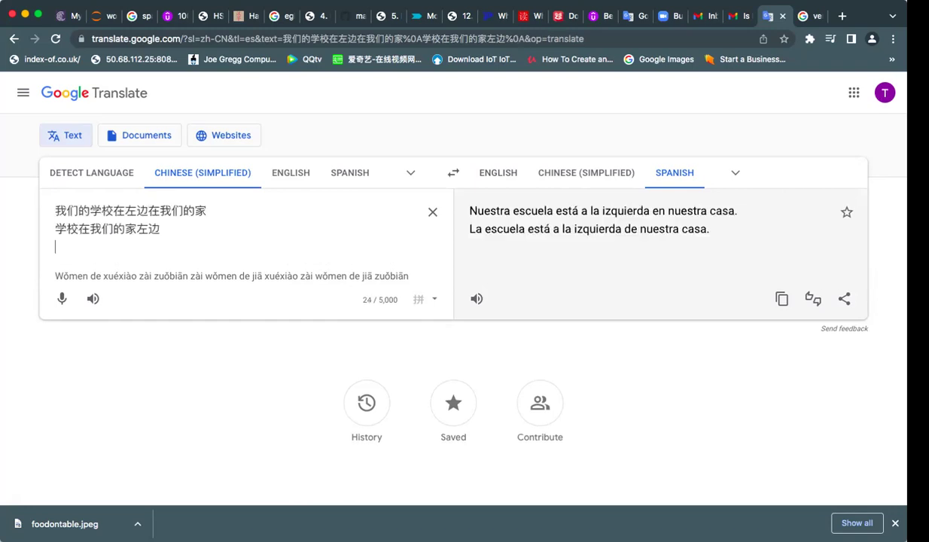
text(p)
key(BackSpace)
text(di fan)
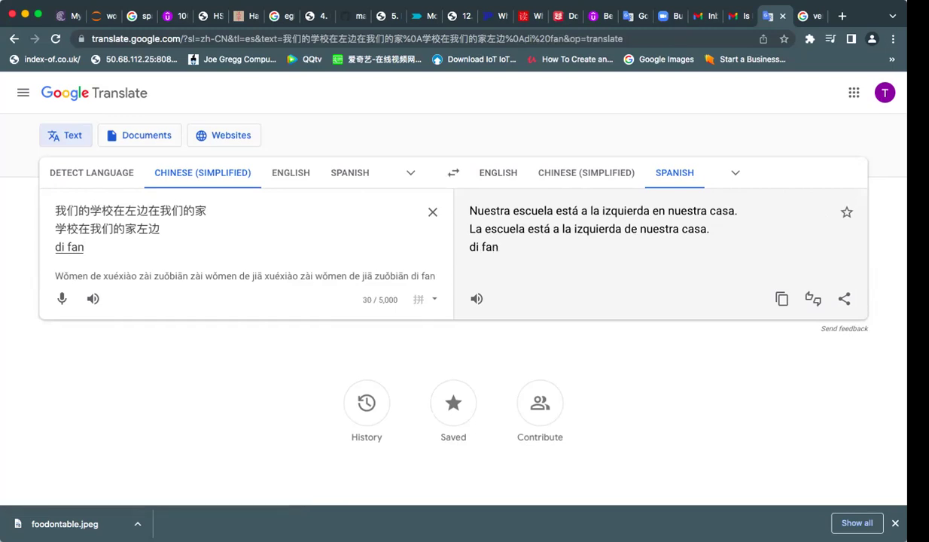
text(g)
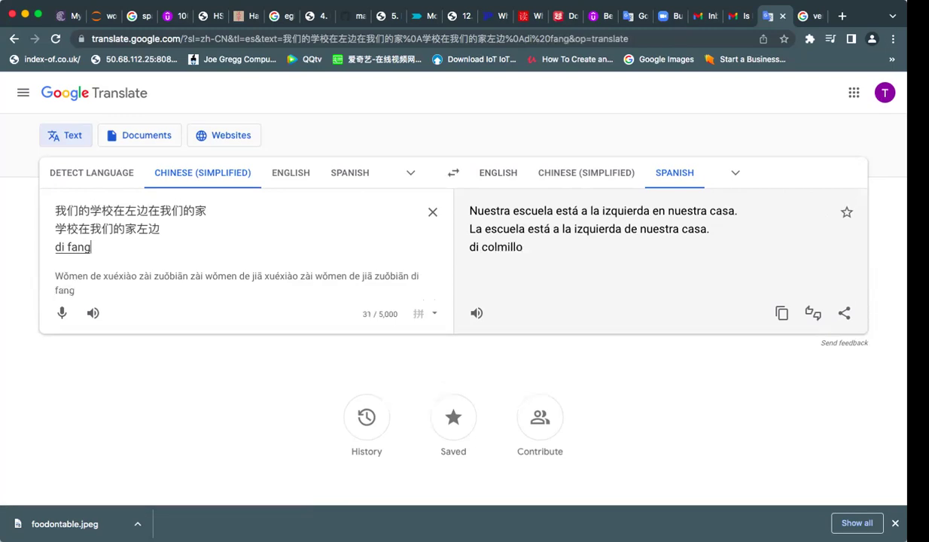
key(space)
text(1)
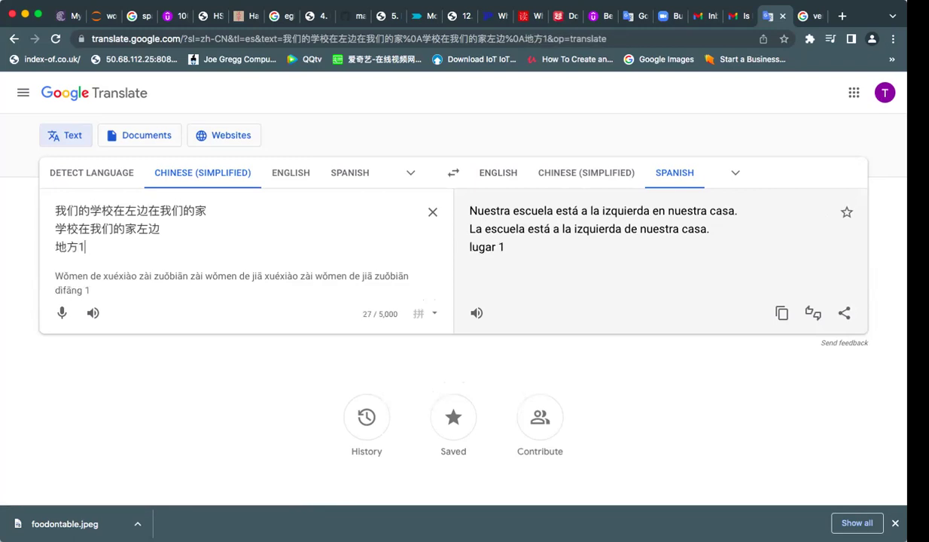
text( zai)
key(space)
Continue the third line with five Chinese full stops, 地方2 and an opening bracket 【.
text(。)
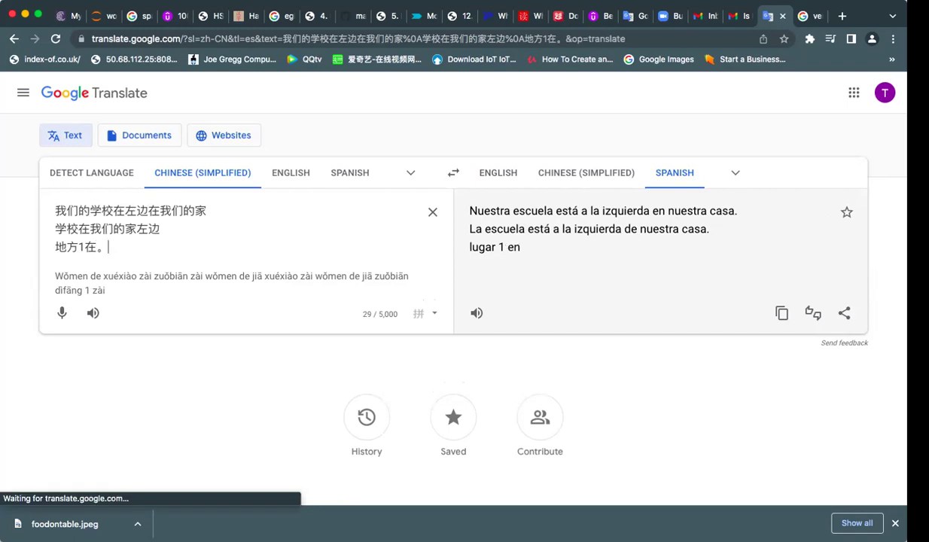
text(。。。。din)
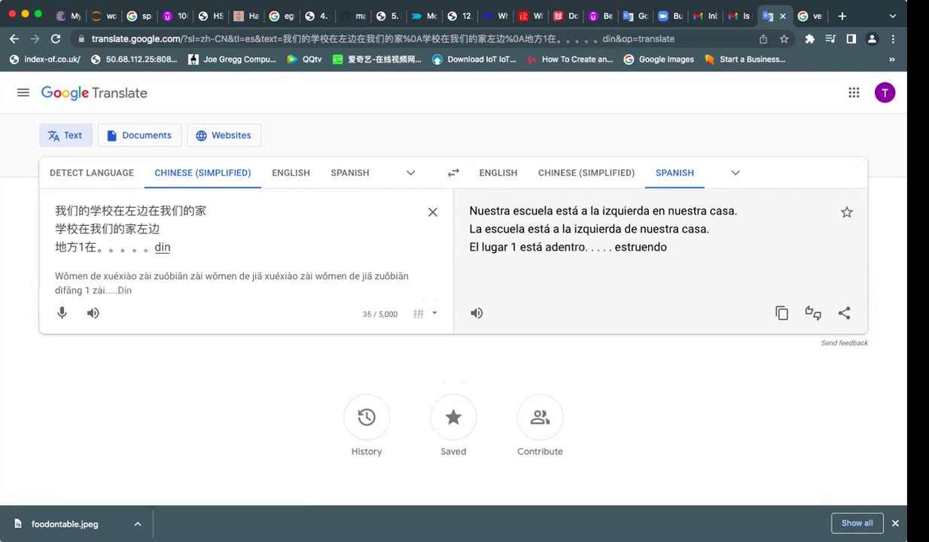
key(BackSpace)
text(fang)
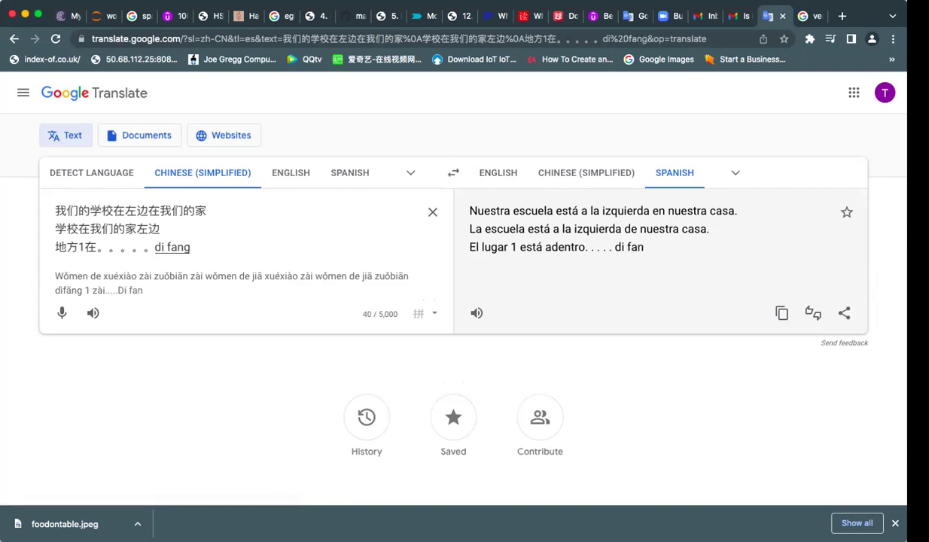
key(space)
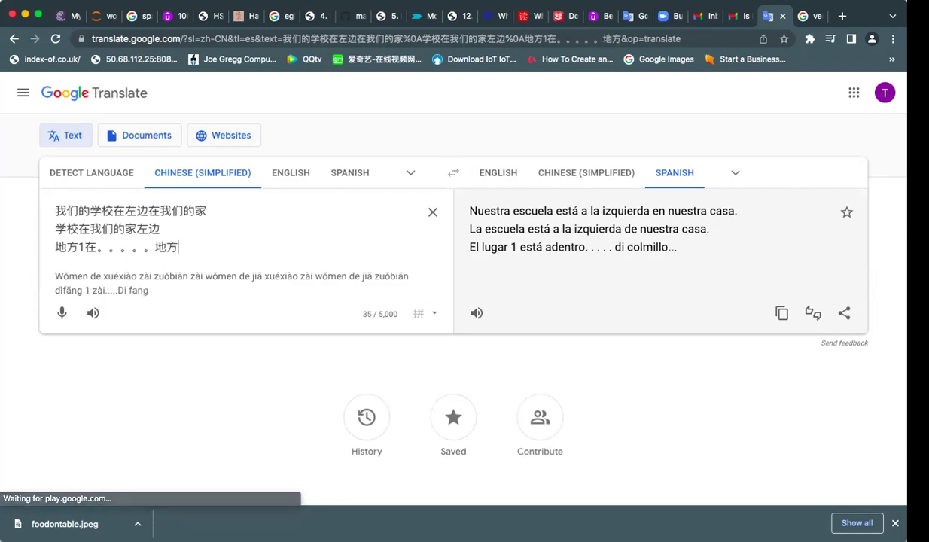
text(2)
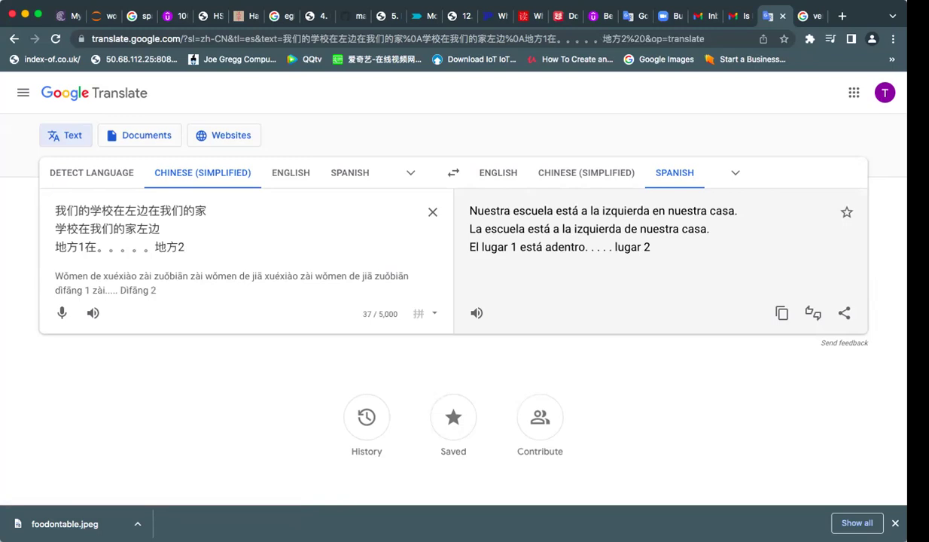
text(【)
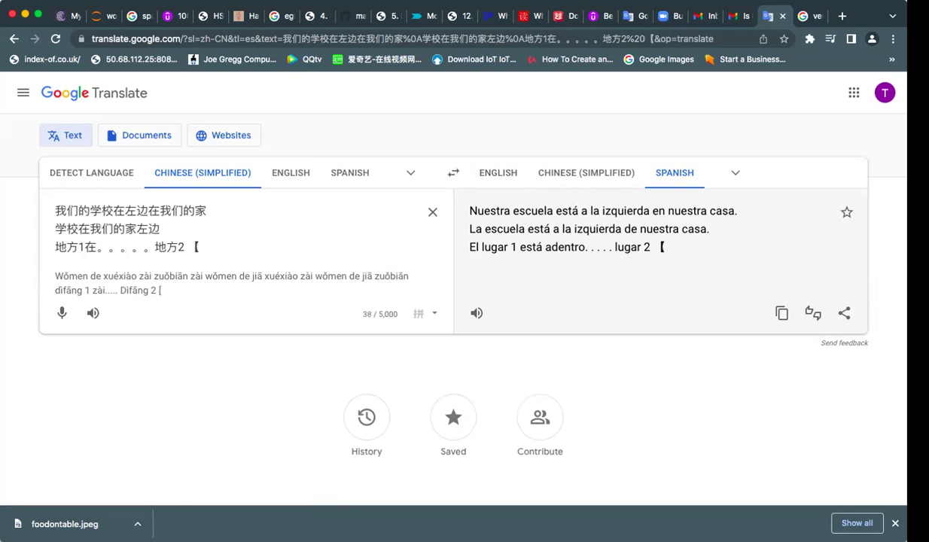
text(f)
key(BackSpace)
text(fa)
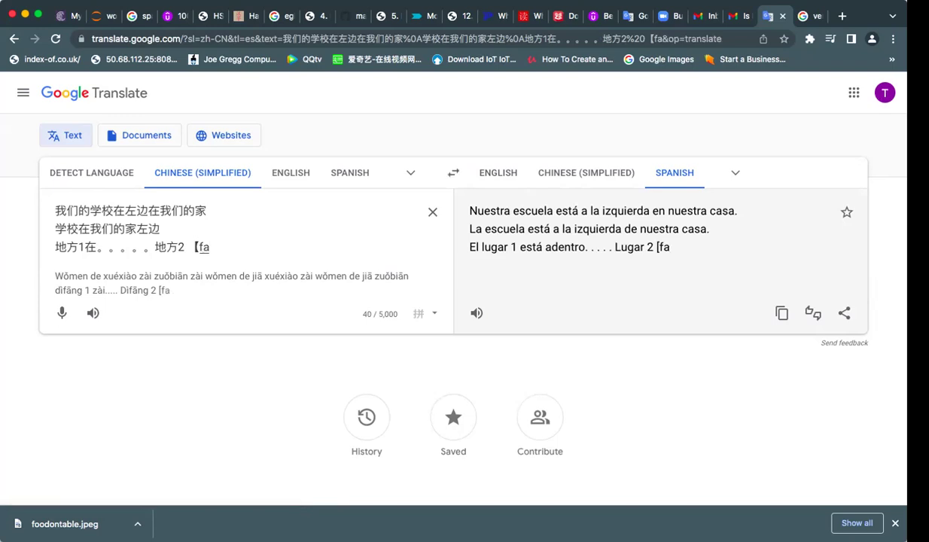
text(ng)
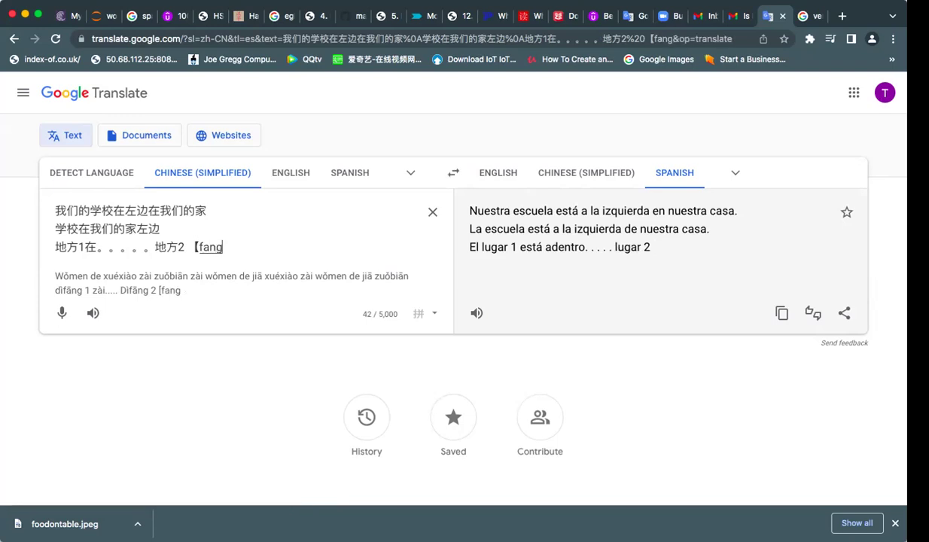
key(BackSpace)
key(BackSpace)
key(BackSpace)
key(BackSpace)
Enter 向方 from the pinyin "xiang fang" after the opening bracket and close it with 】.
text(xiang fang)
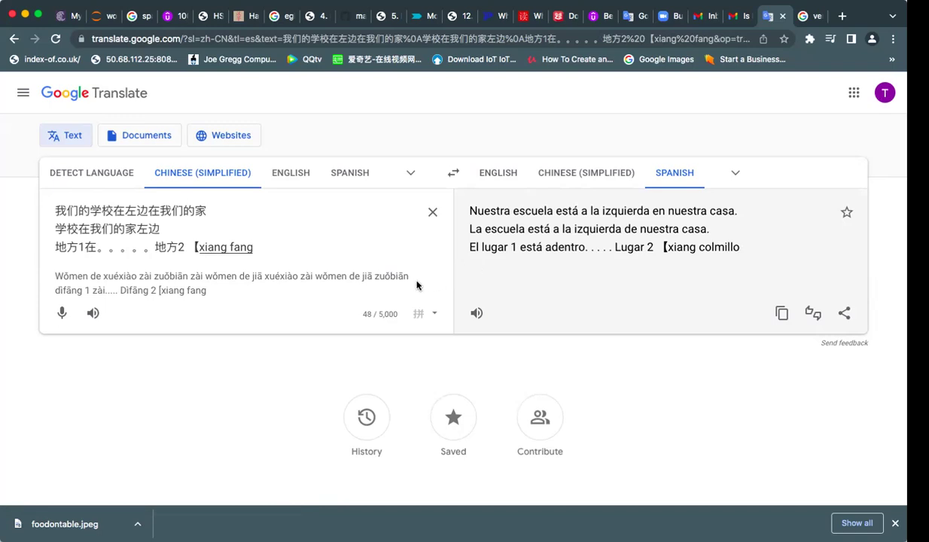
key(2)
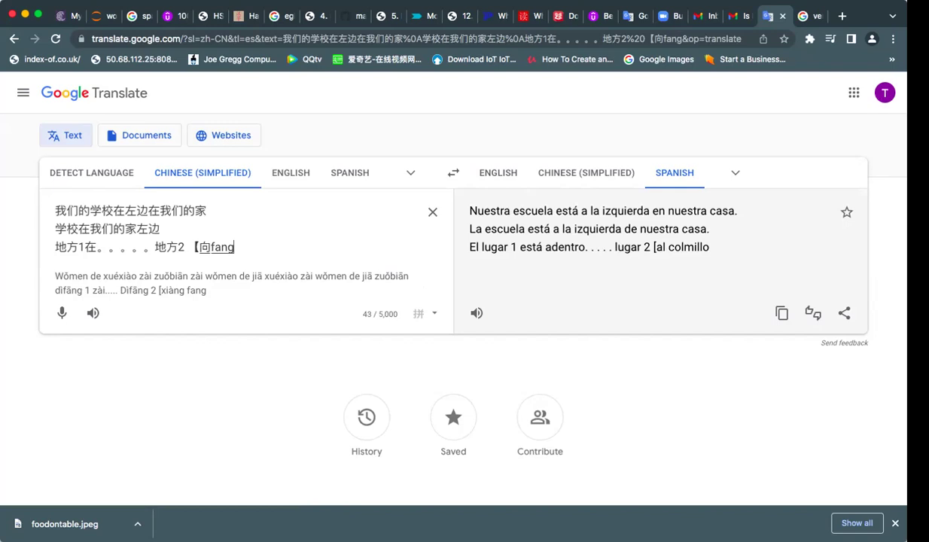
key(space)
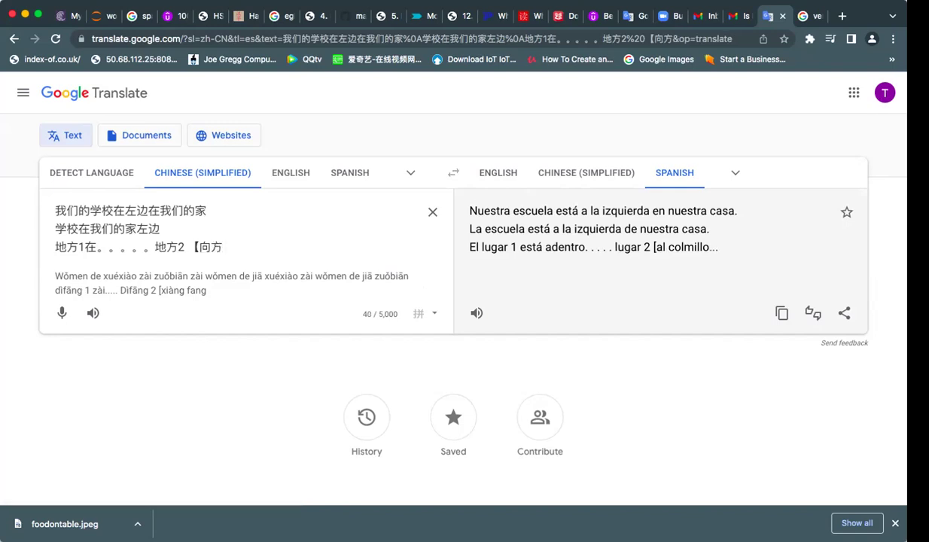
text(】)
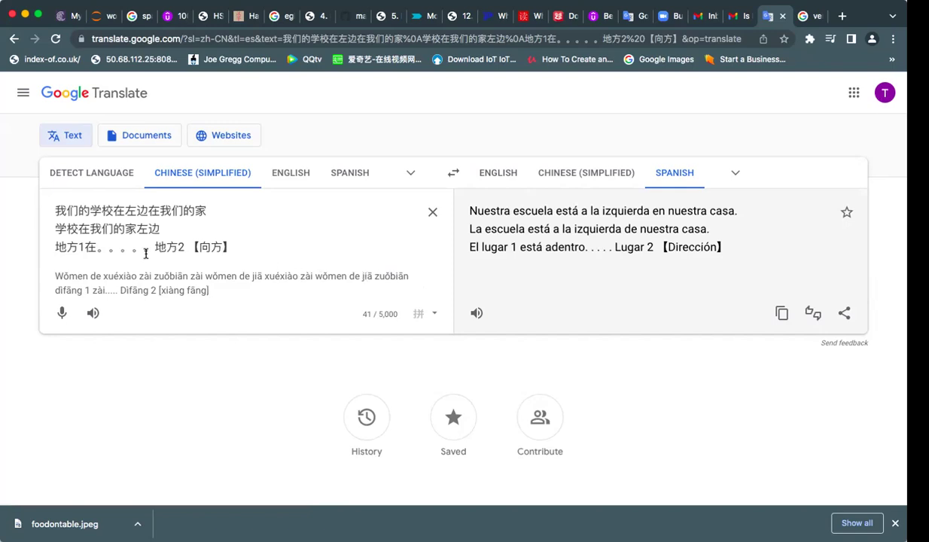
Replace the five full stops in the third line with three, viewing the translation in English and in Spanish.
click(497, 174)
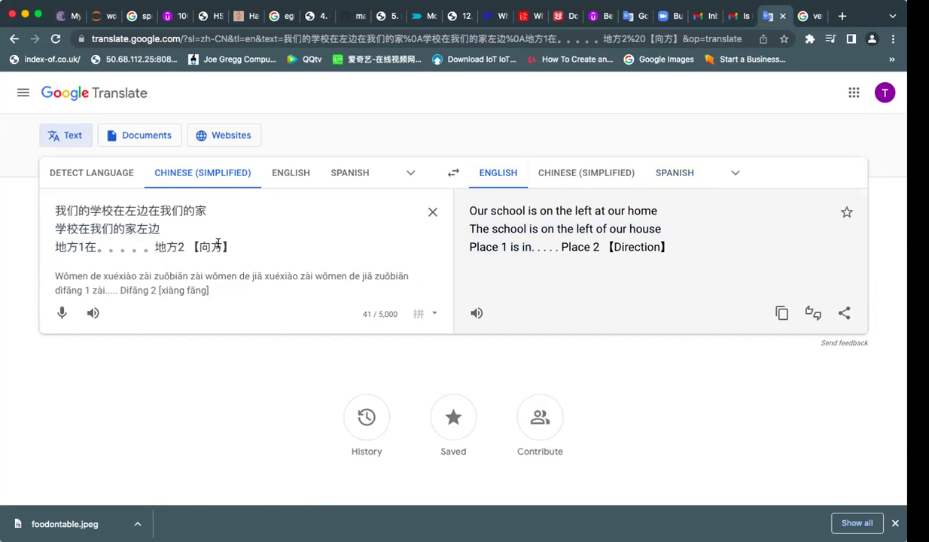
drag(151, 246, 109, 247)
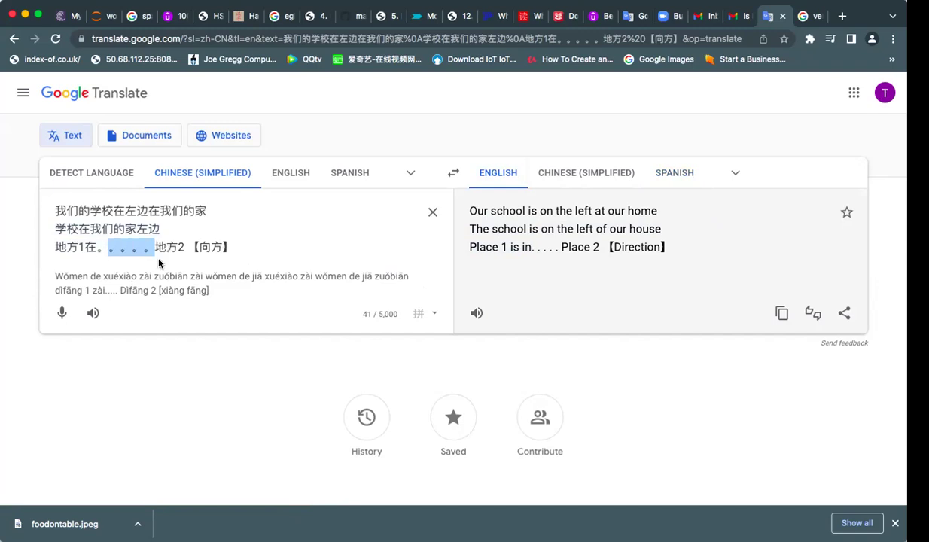
key(BackSpace)
key(BackSpace)
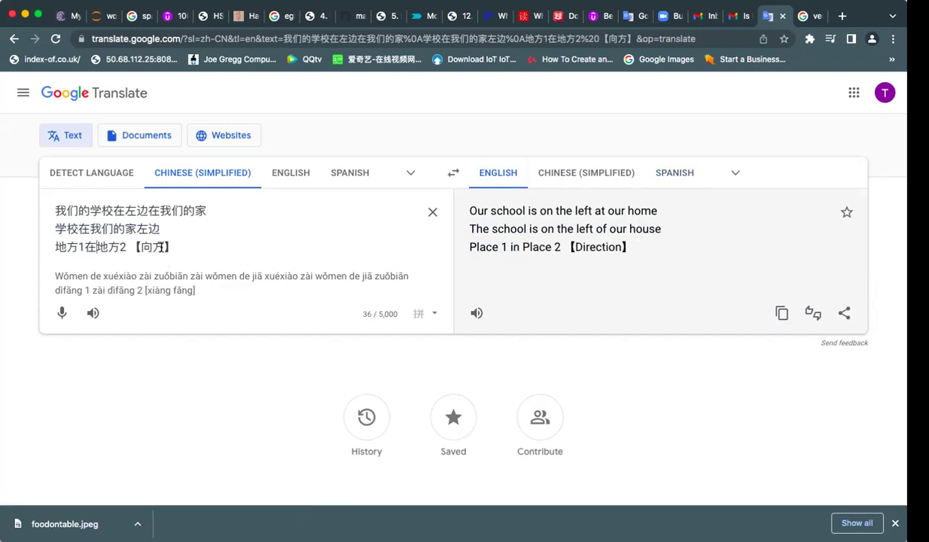
text(。。。)
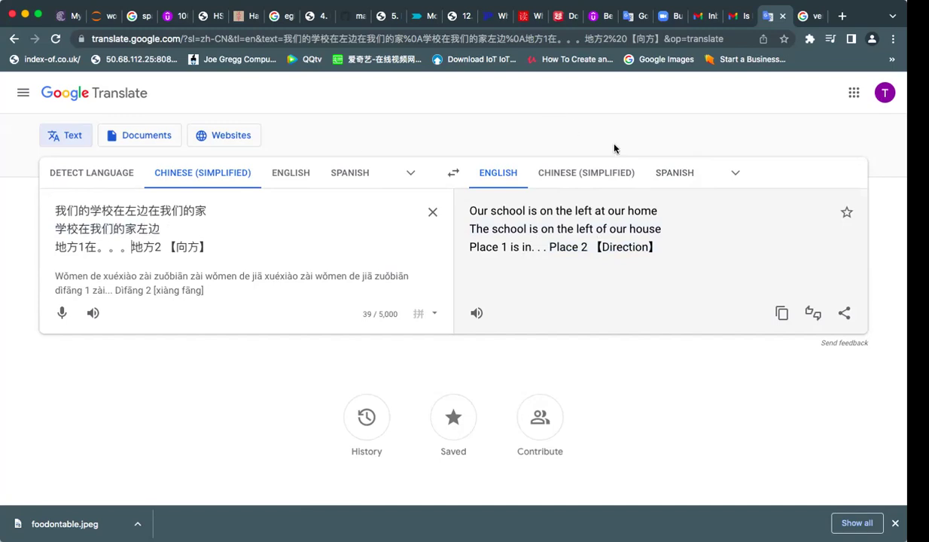
click(665, 175)
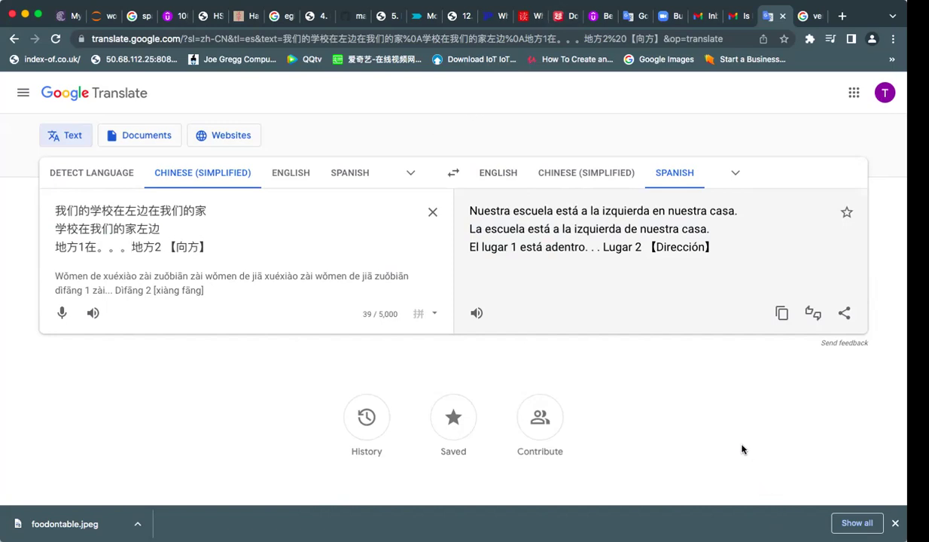
Switch to the document L15-Location and Time.pdf and view the places and transport vocabulary on page 3.
key(super+Tab)
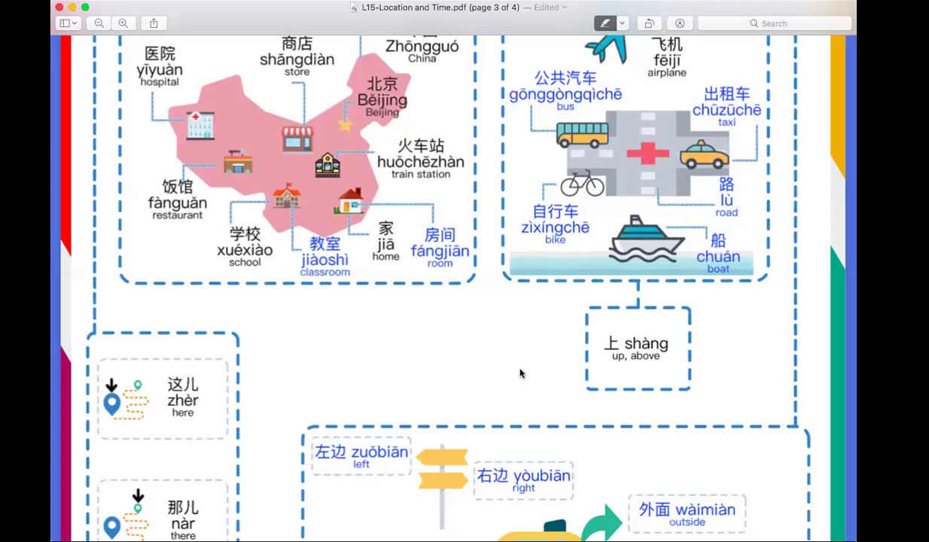
scroll(520, 374, up, 3)
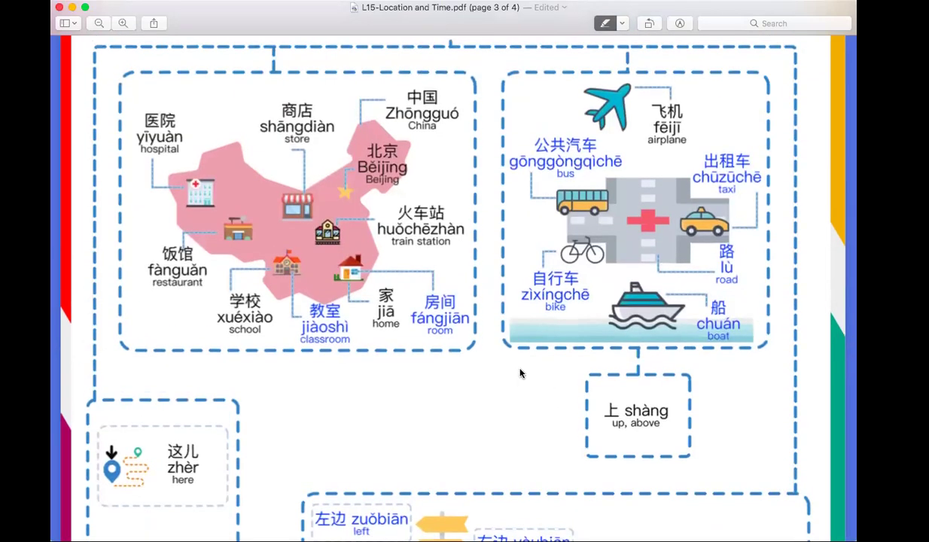